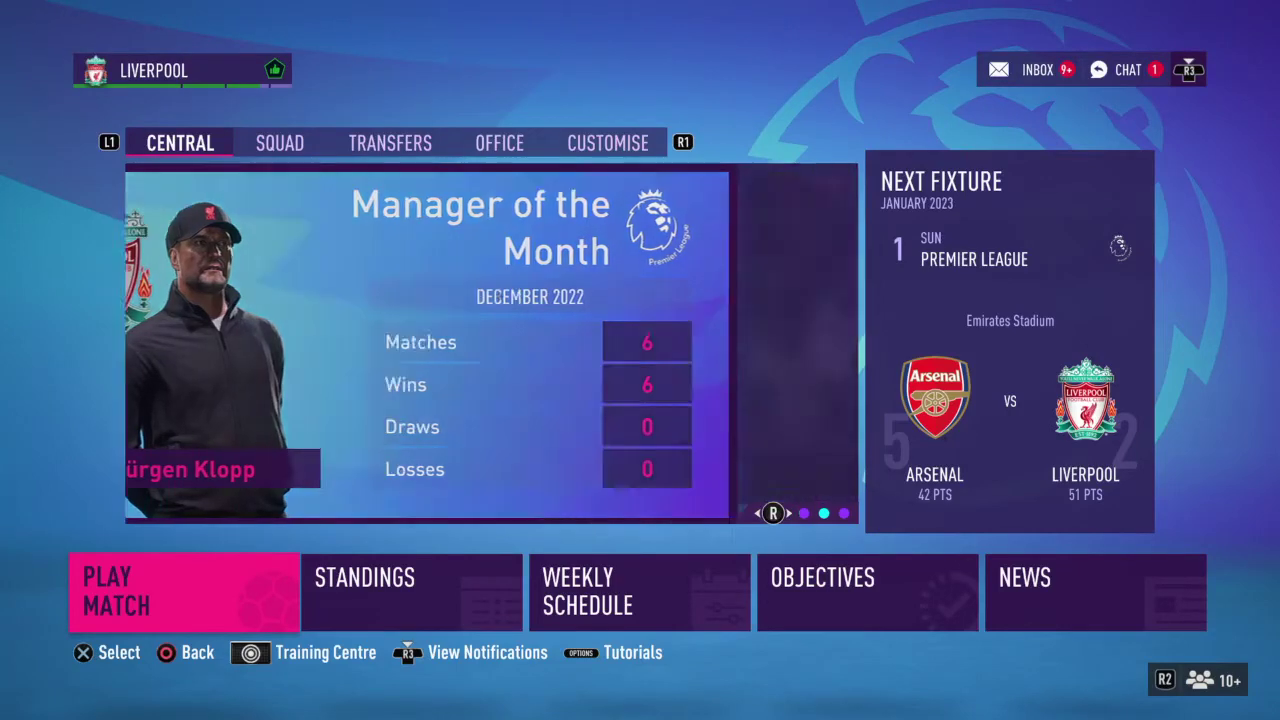
# Take the Arsenal fixture, then simulate Liverpool's days through early January to the Leeds match.
pyautogui.press('Return')
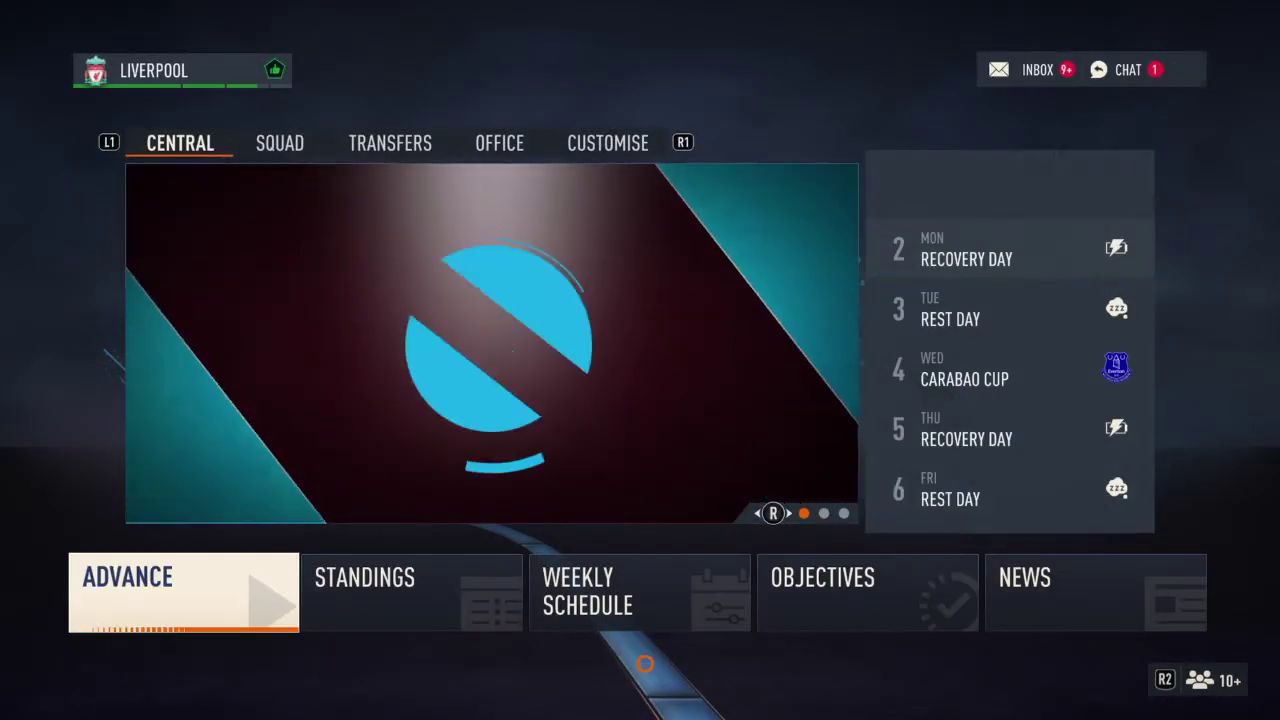
pyautogui.press('Return')
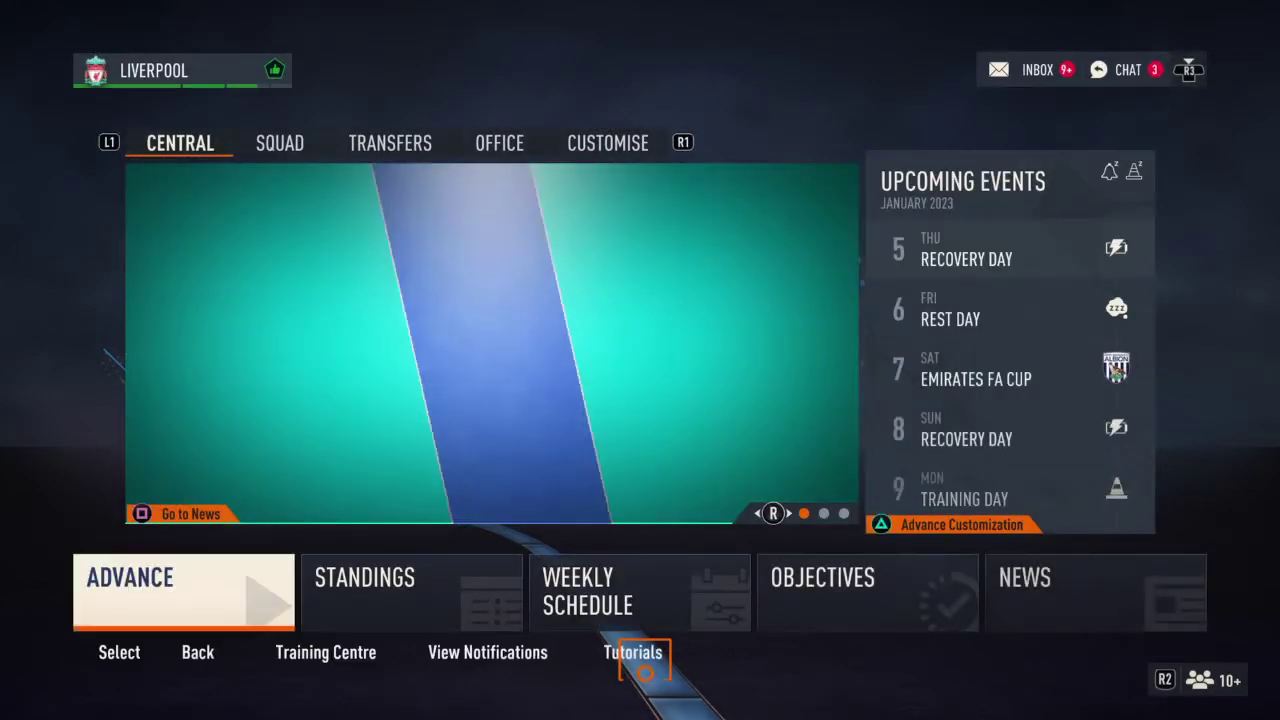
pyautogui.press('Return')
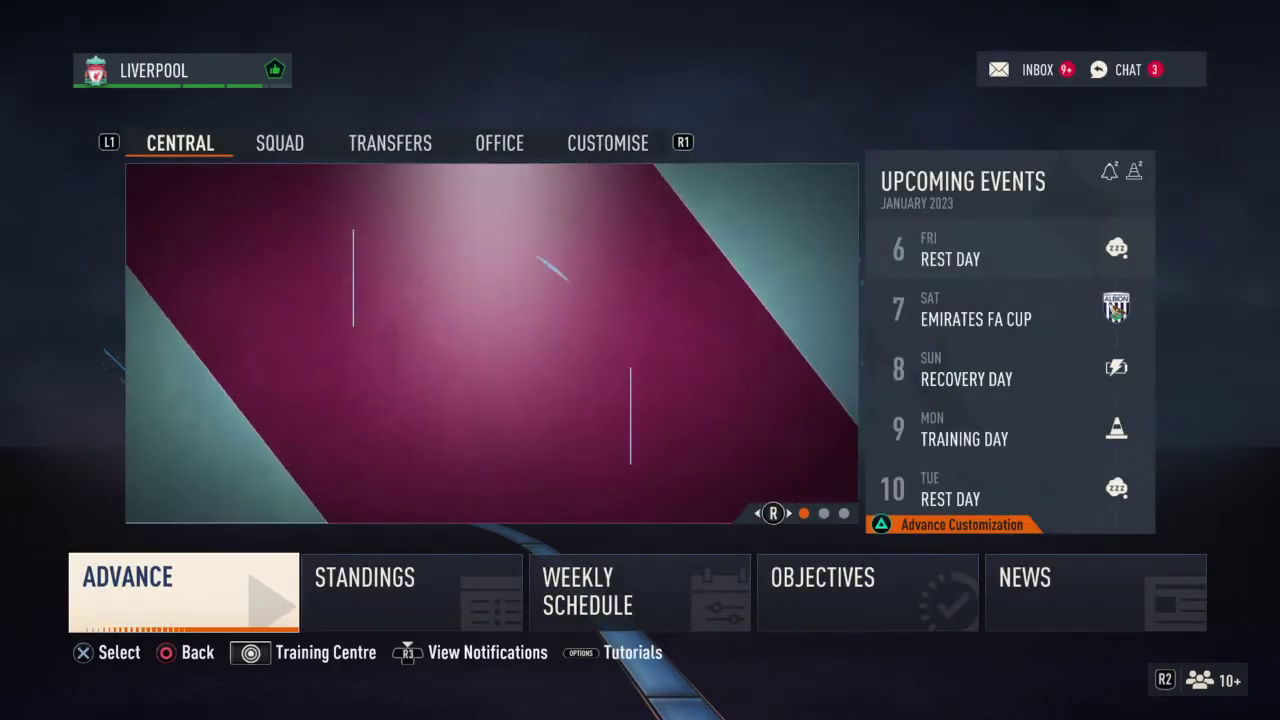
pyautogui.press('Return')
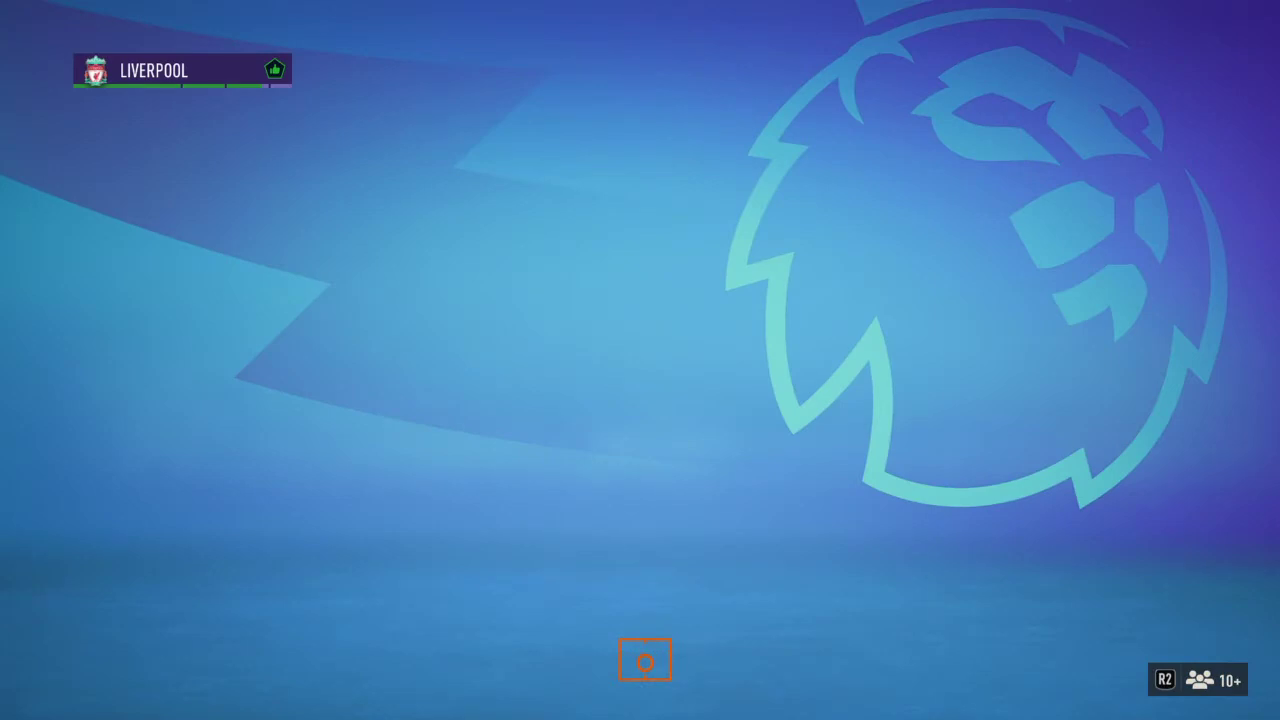
pyautogui.press('Return')
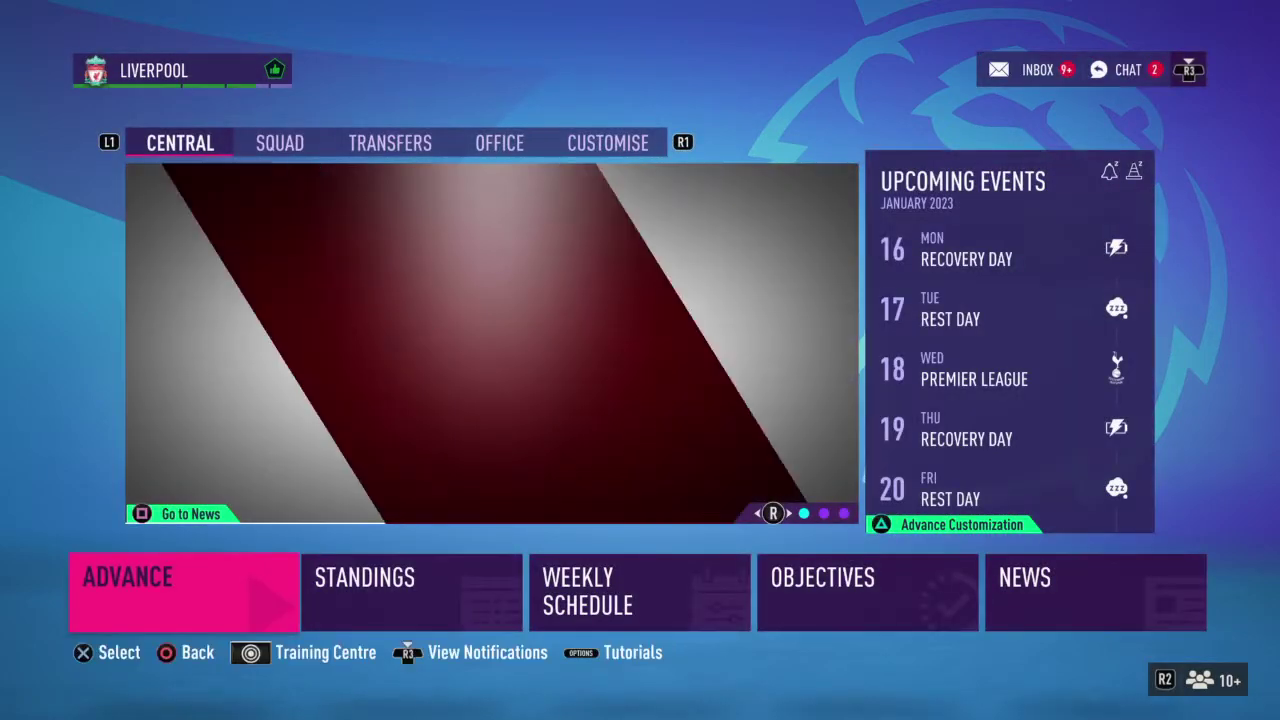
# Simulate to 18 January, sim the away Spurs match, and resume the calendar.
pyautogui.press('Return')
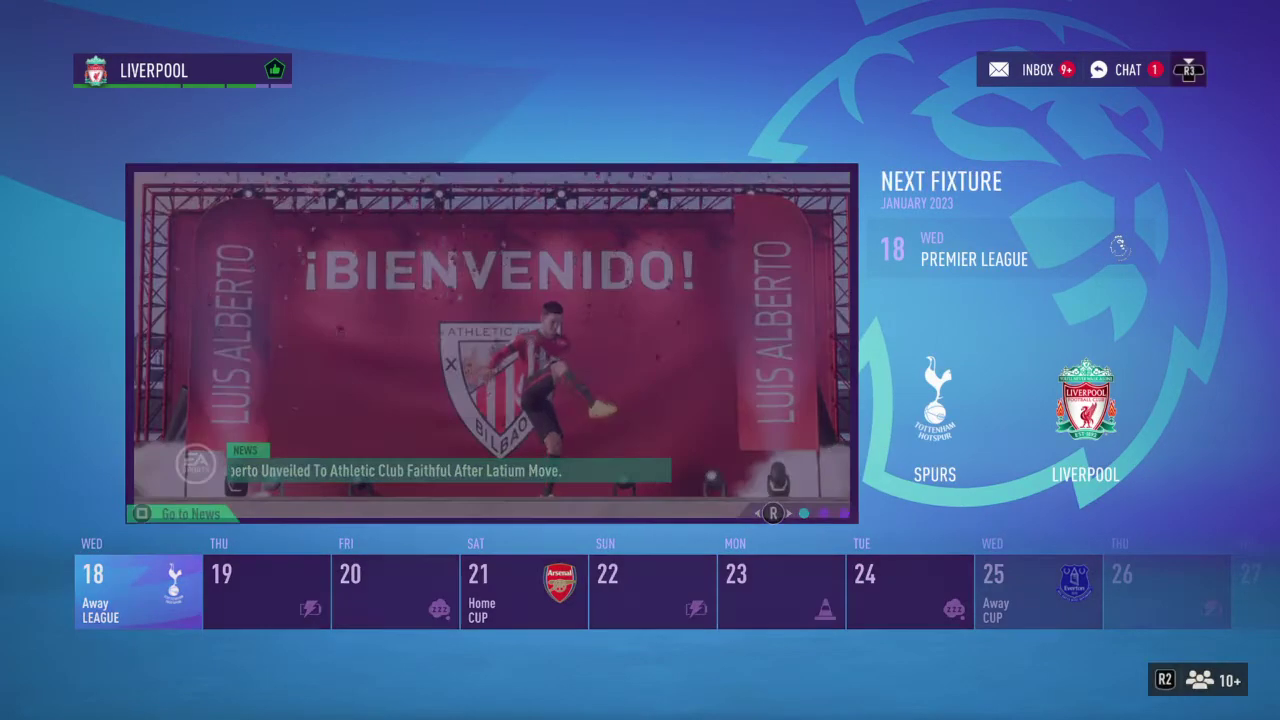
pyautogui.press('Return')
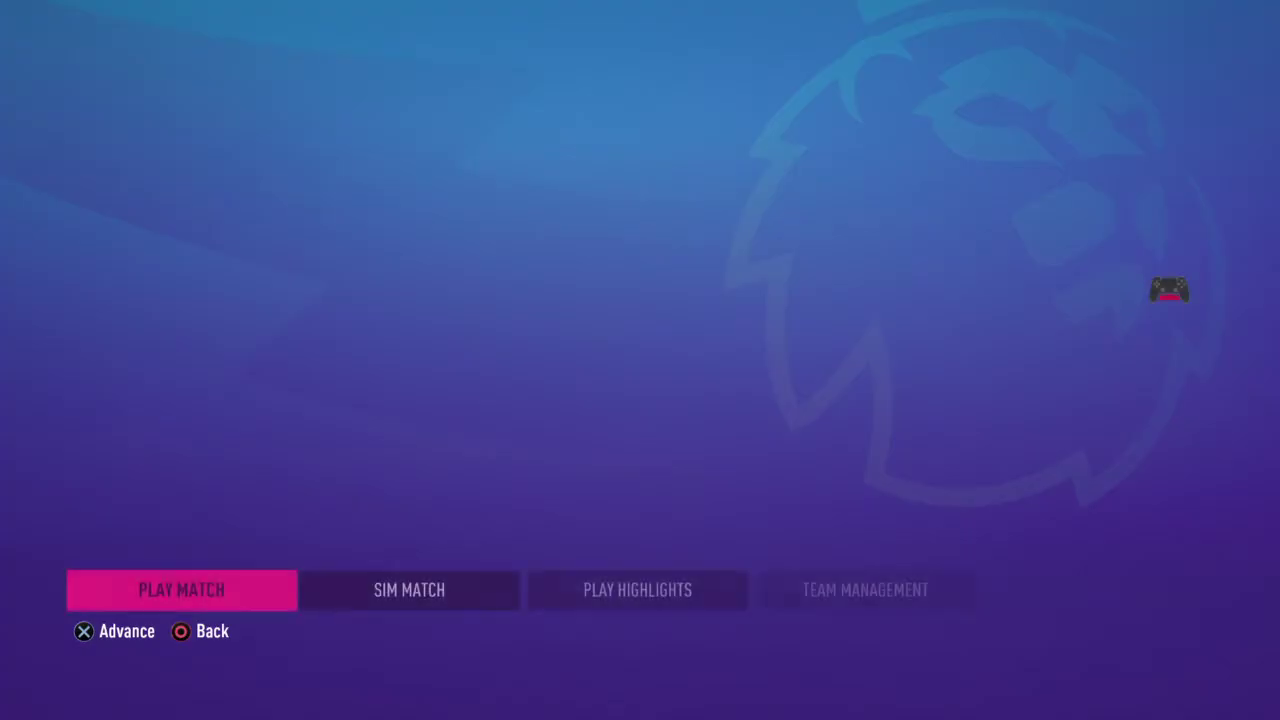
pyautogui.press('Right')
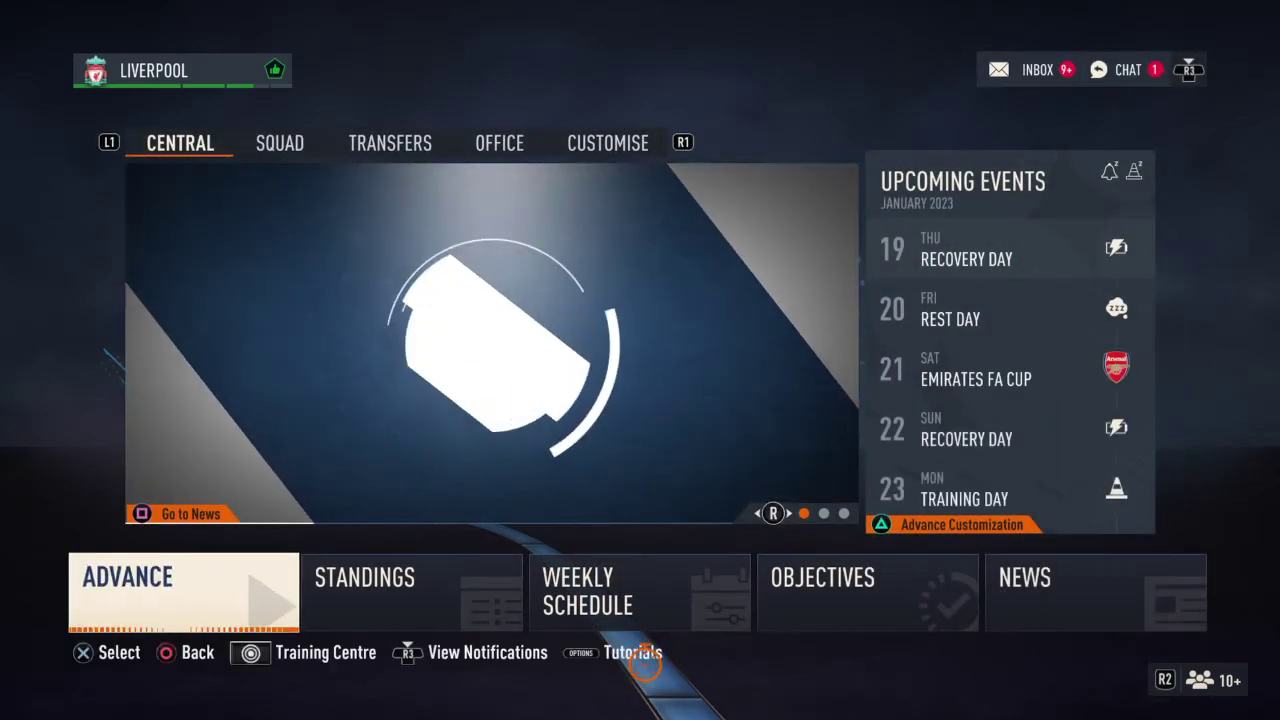
pyautogui.press('Return')
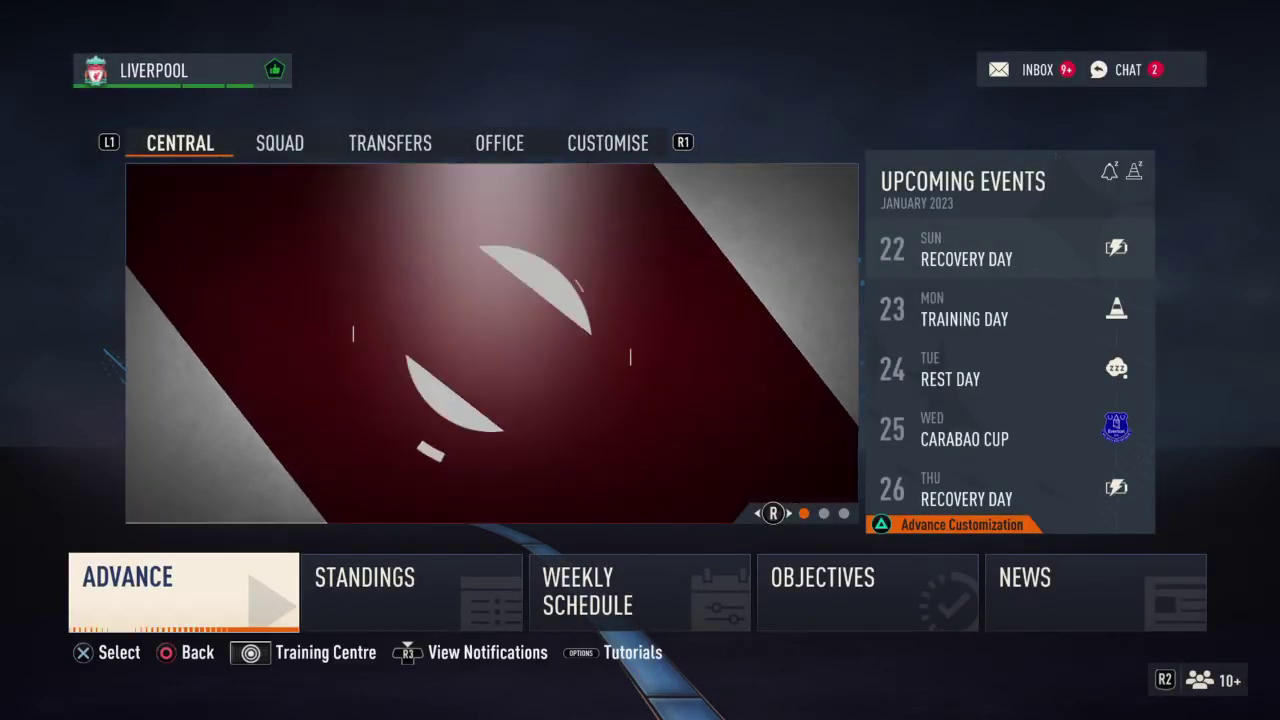
# Simulate past the Arsenal FA Cup tie and Everton semi-final toward the Southampton match.
pyautogui.press('Return')
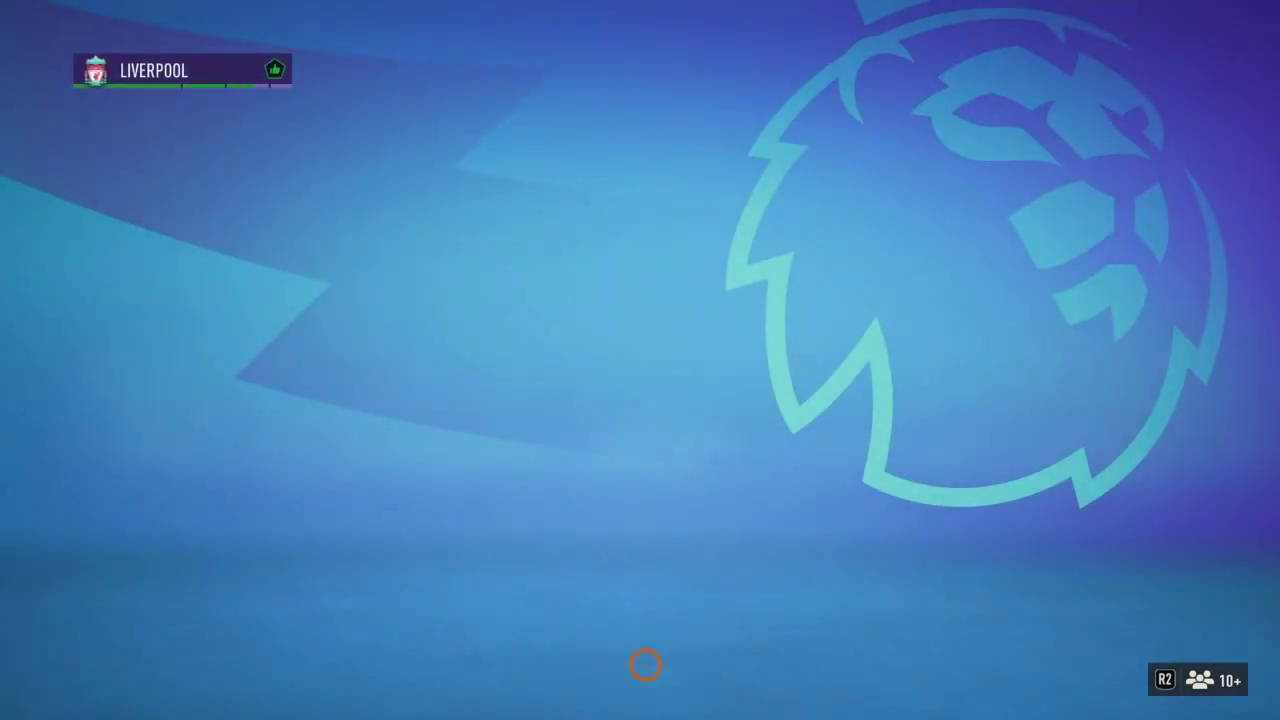
pyautogui.press('Return')
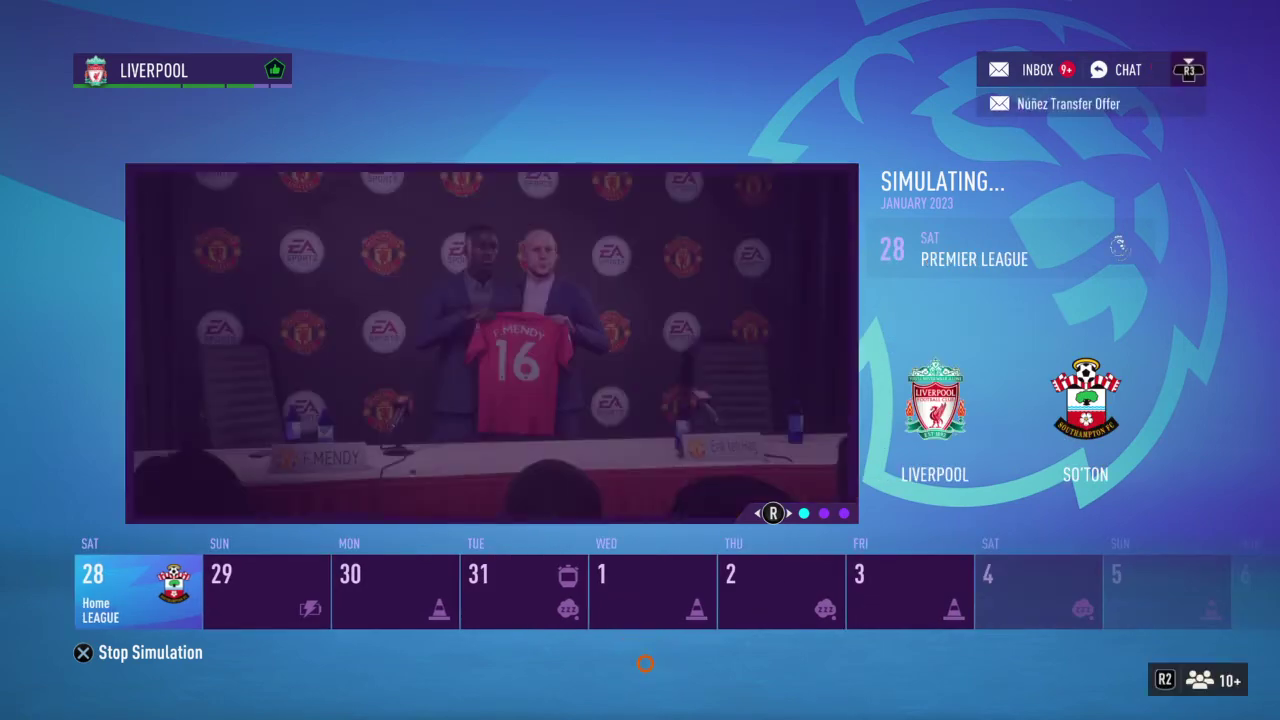
# Simulate the Southampton home match and advance to Deadline Day with ten hours left.
pyautogui.press('Right')
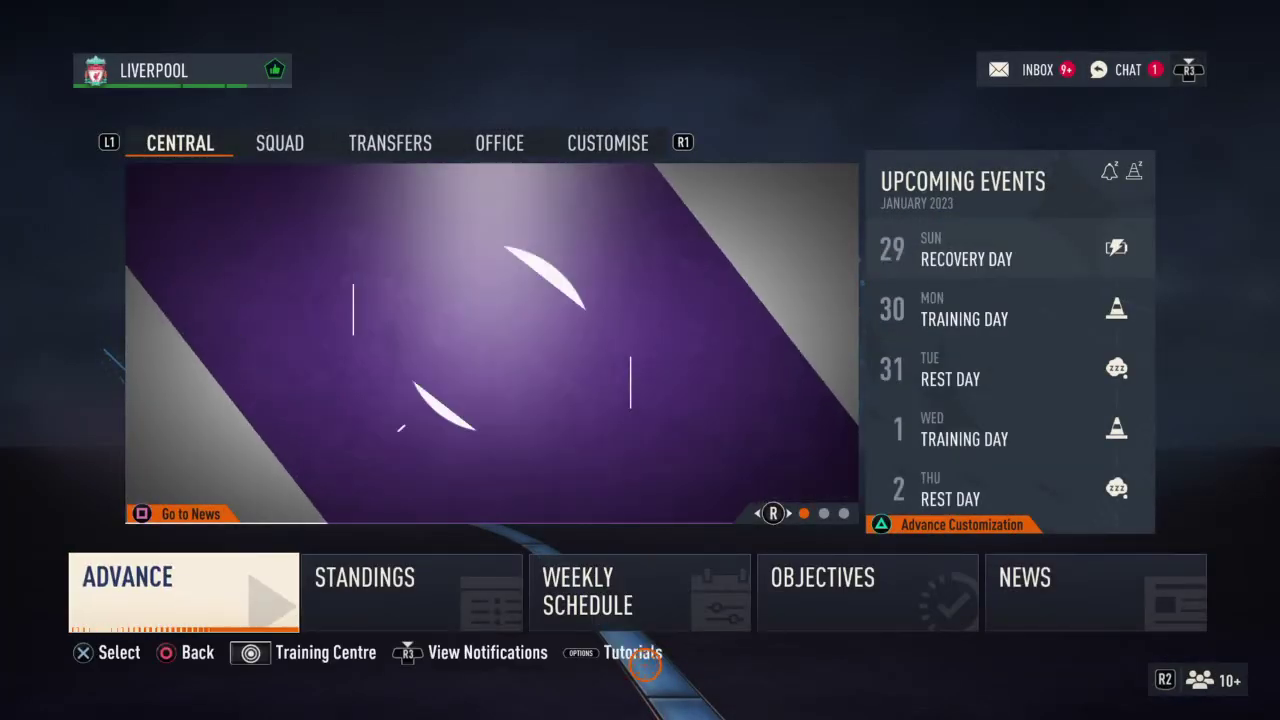
pyautogui.press('Return')
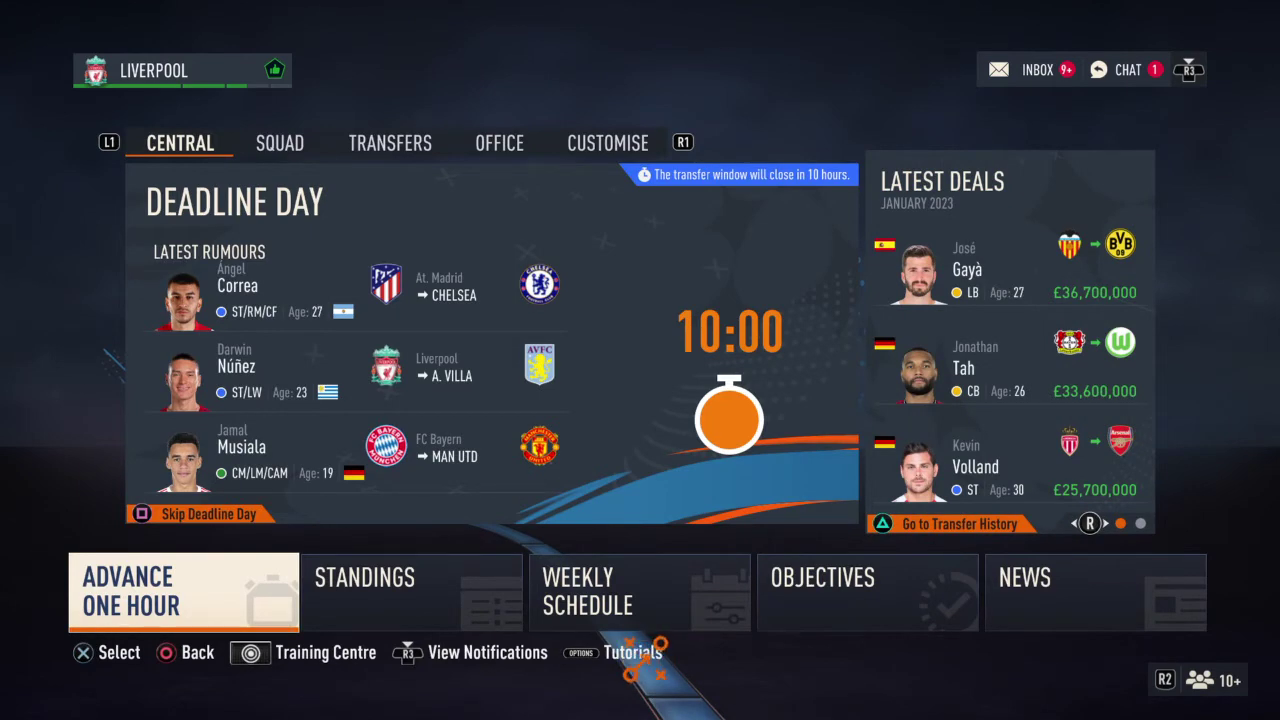
pyautogui.press('q')
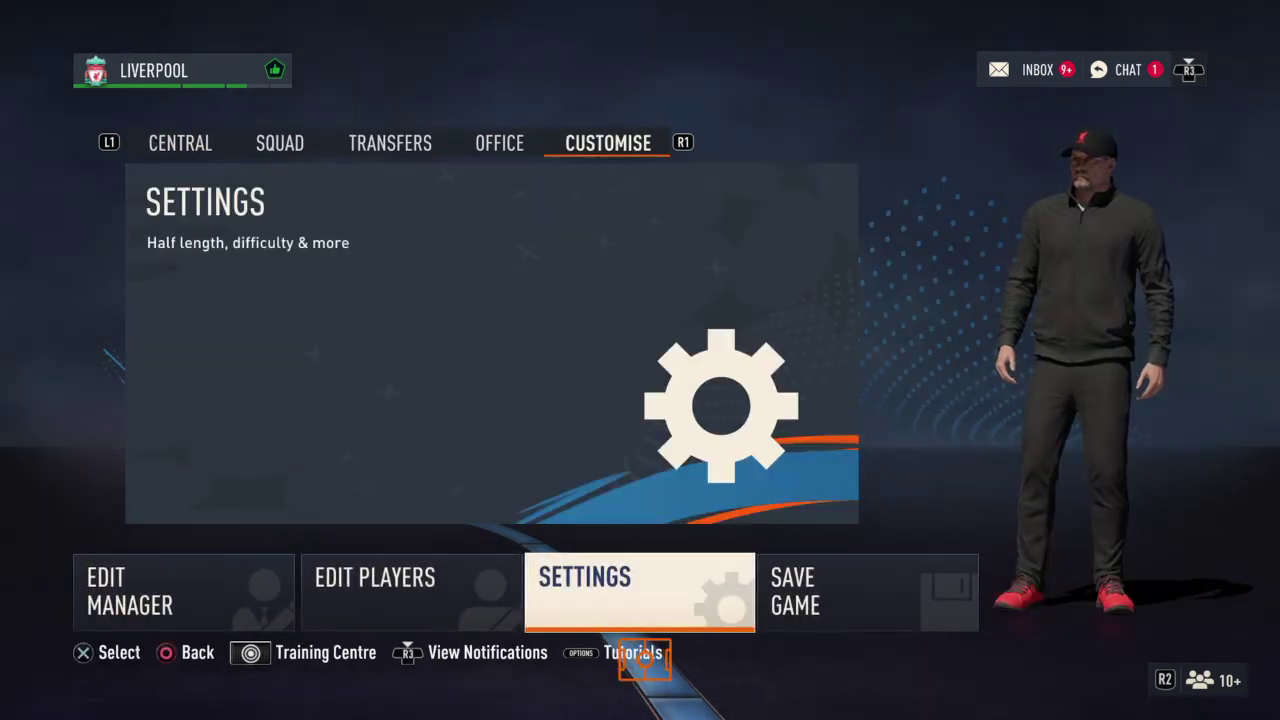
# View the February and March pages of the season calendar, then return to the Office hub.
pyautogui.press('Left')
pyautogui.press('q')
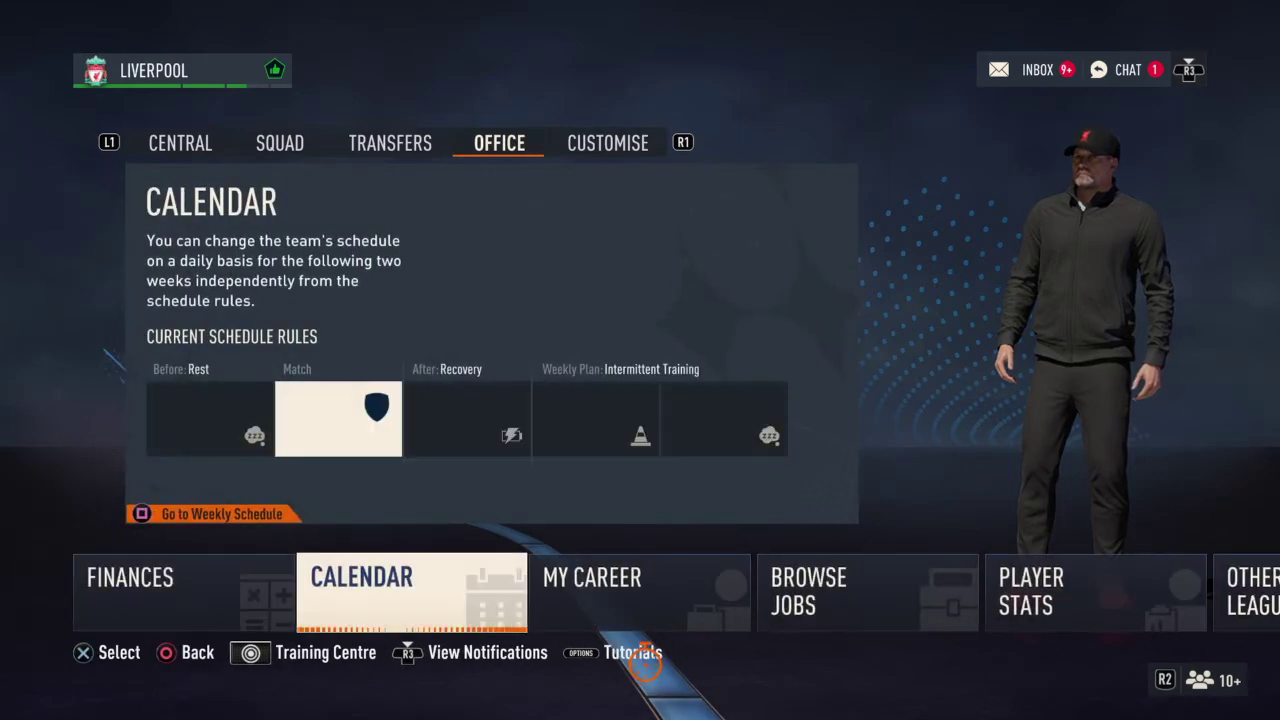
pyautogui.press('Return')
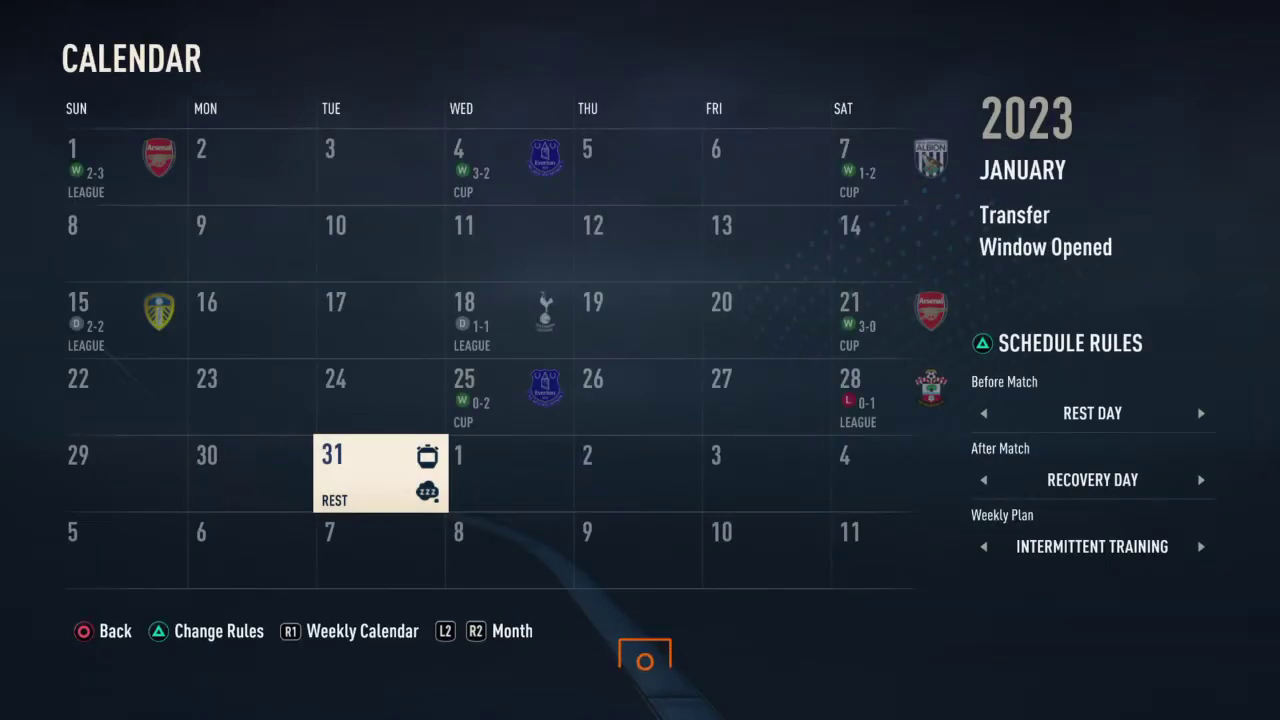
pyautogui.press('e')
pyautogui.press('Return')
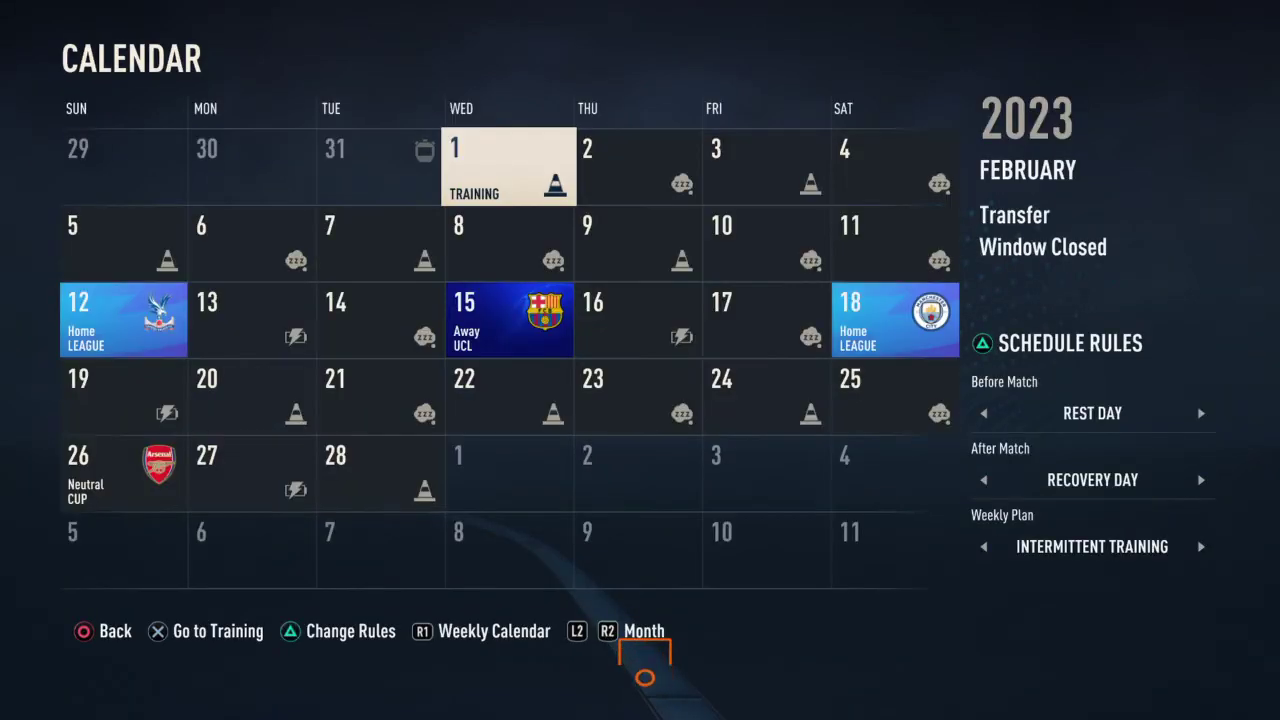
pyautogui.press('pagedown')
pyautogui.press('Escape')
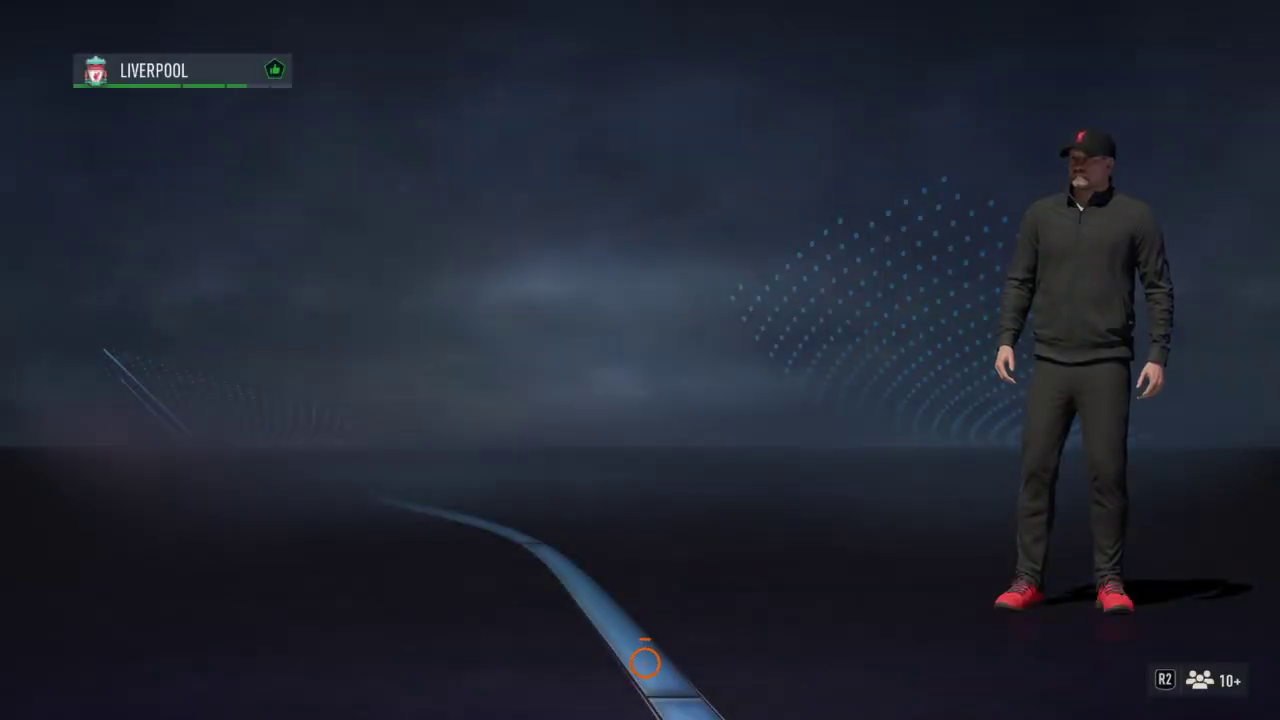
# From the Central hub, quick-sim the home Crystal Palace match and advance to 19 February.
pyautogui.press('pagedown')
pyautogui.press('pagedown')
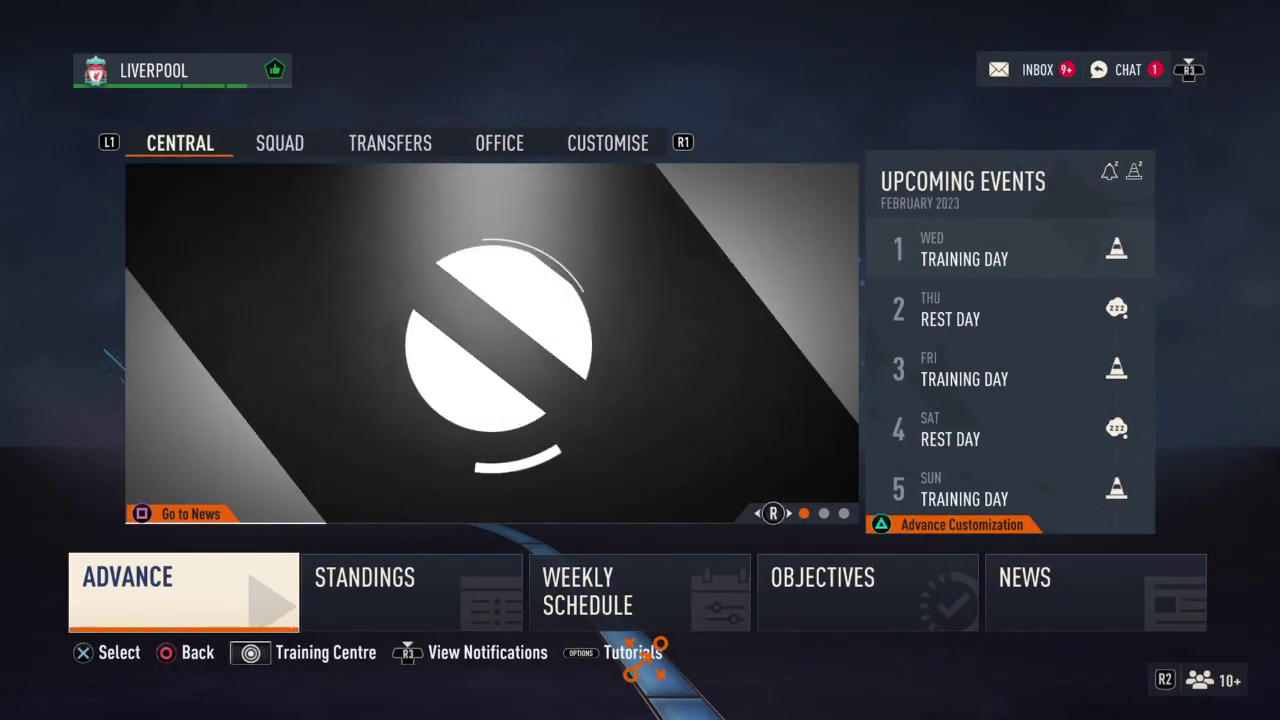
pyautogui.press('Return')
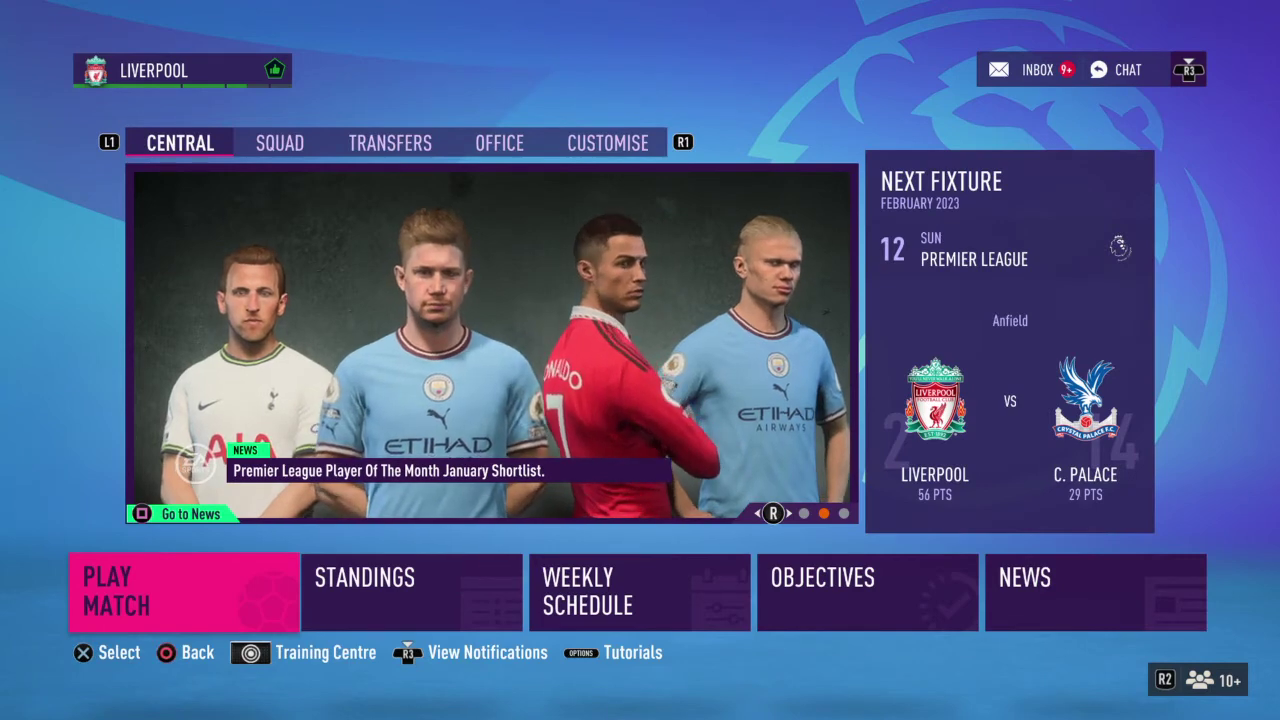
pyautogui.press('Return')
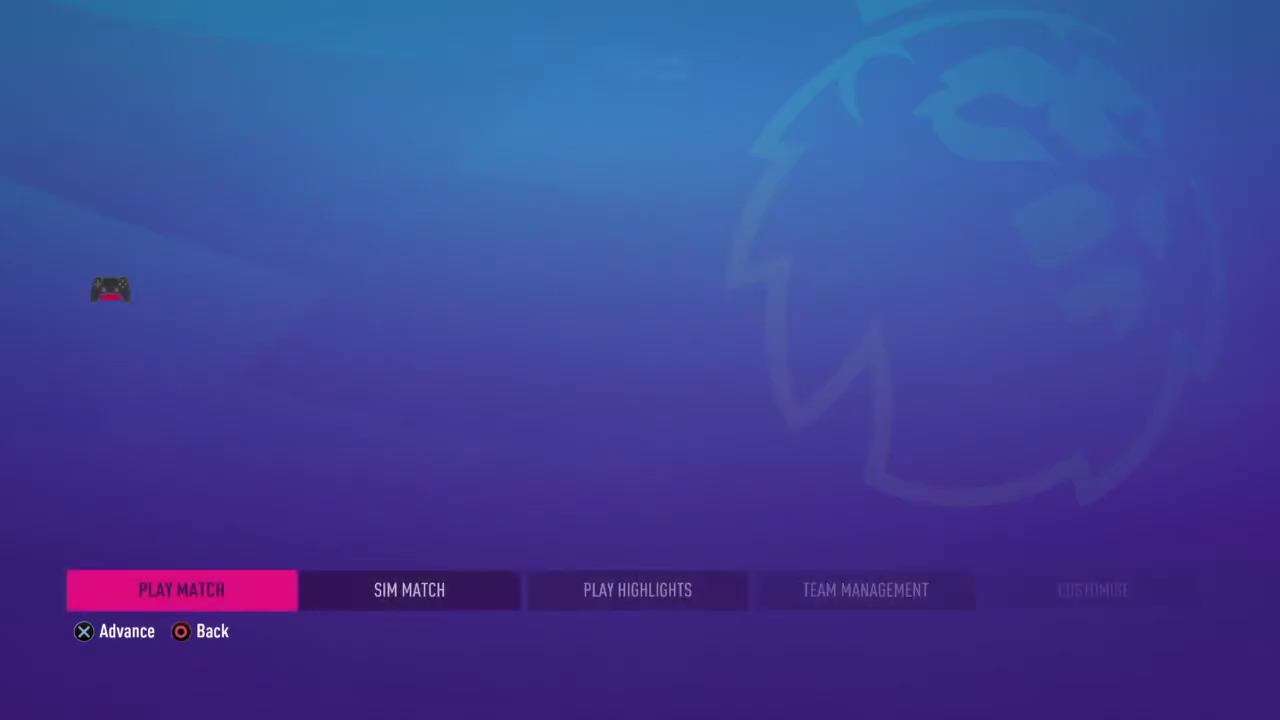
pyautogui.press('Right')
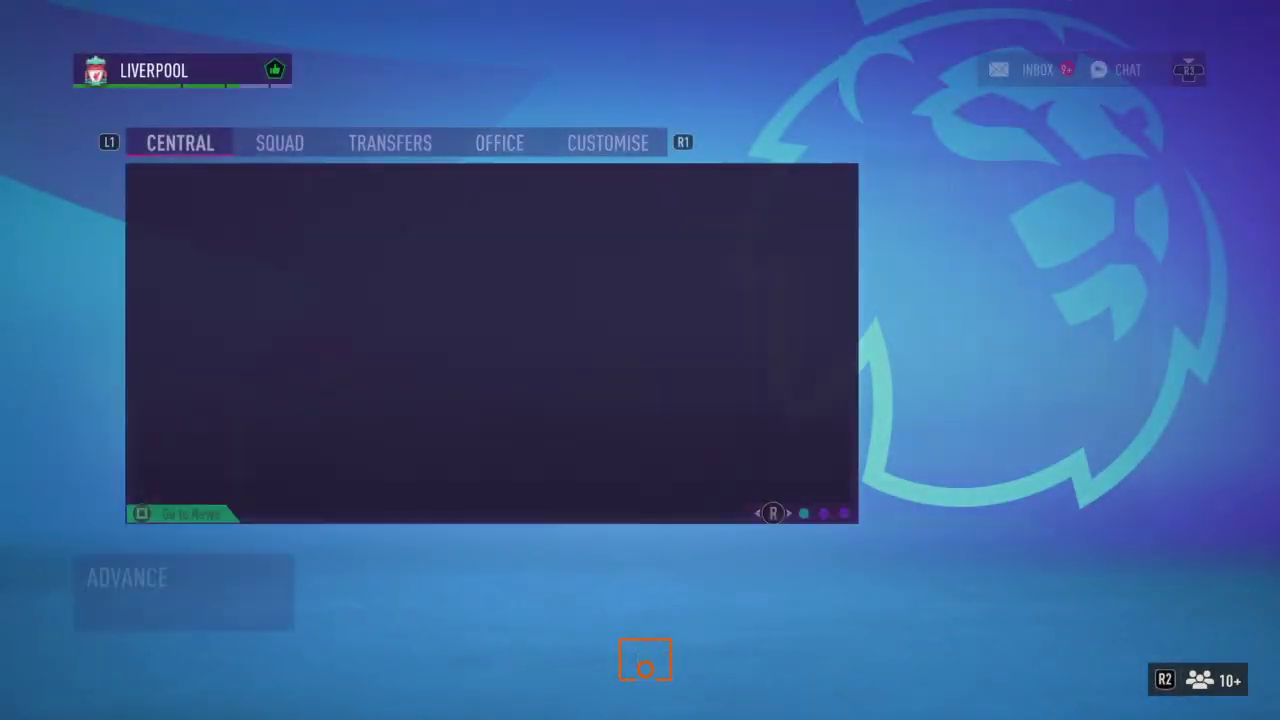
pyautogui.press('Return')
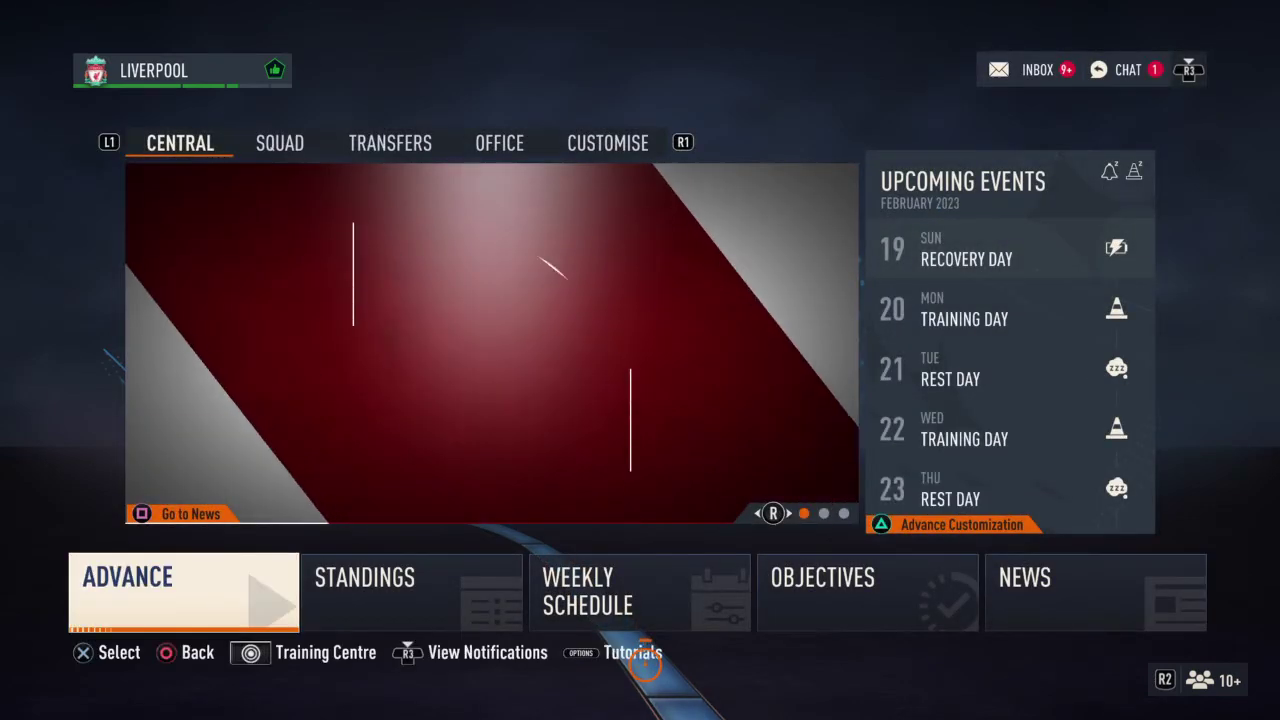
# Advance through February to the 7 March Barcelona Champions League tie and quick-sim it.
pyautogui.press('Return')
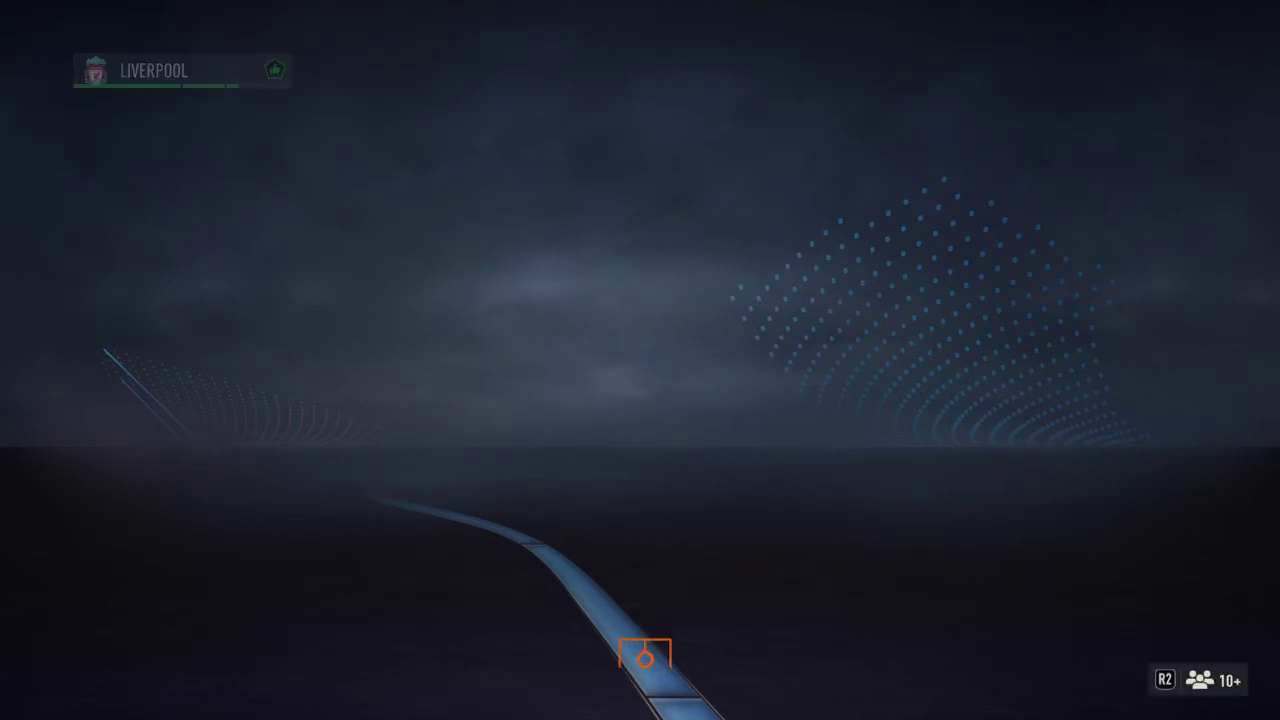
pyautogui.press('Return')
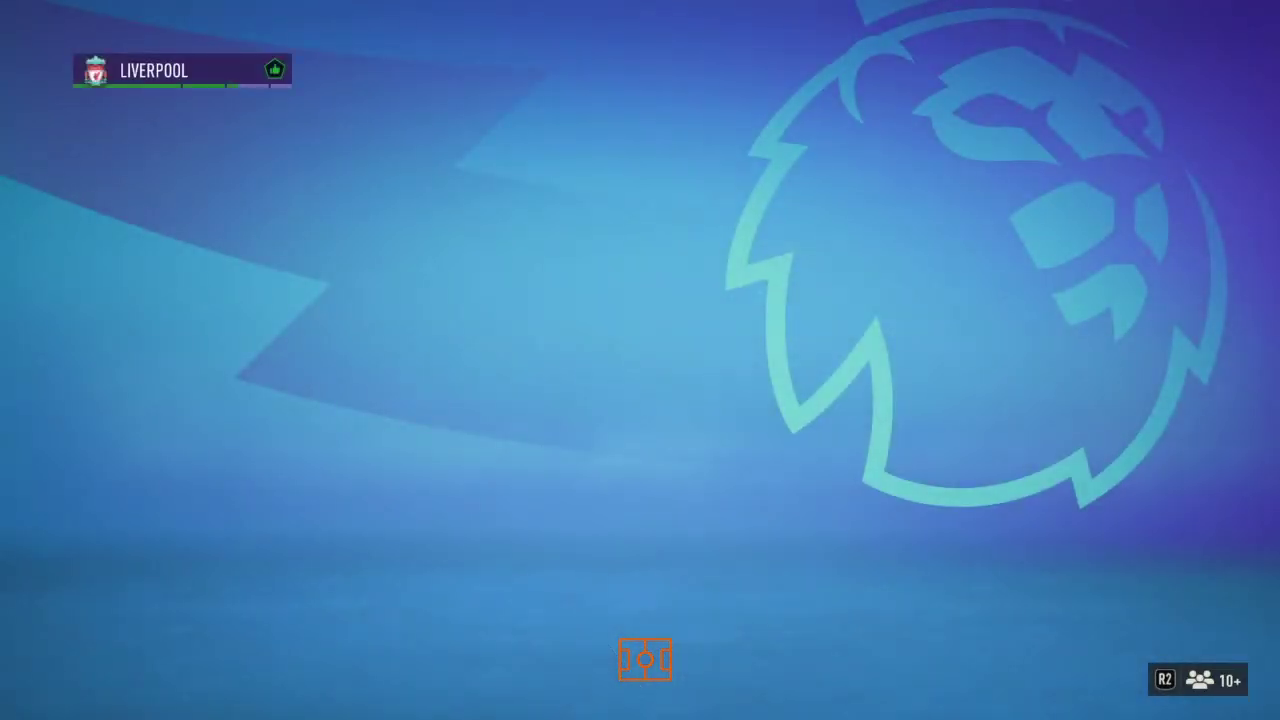
pyautogui.press('Return')
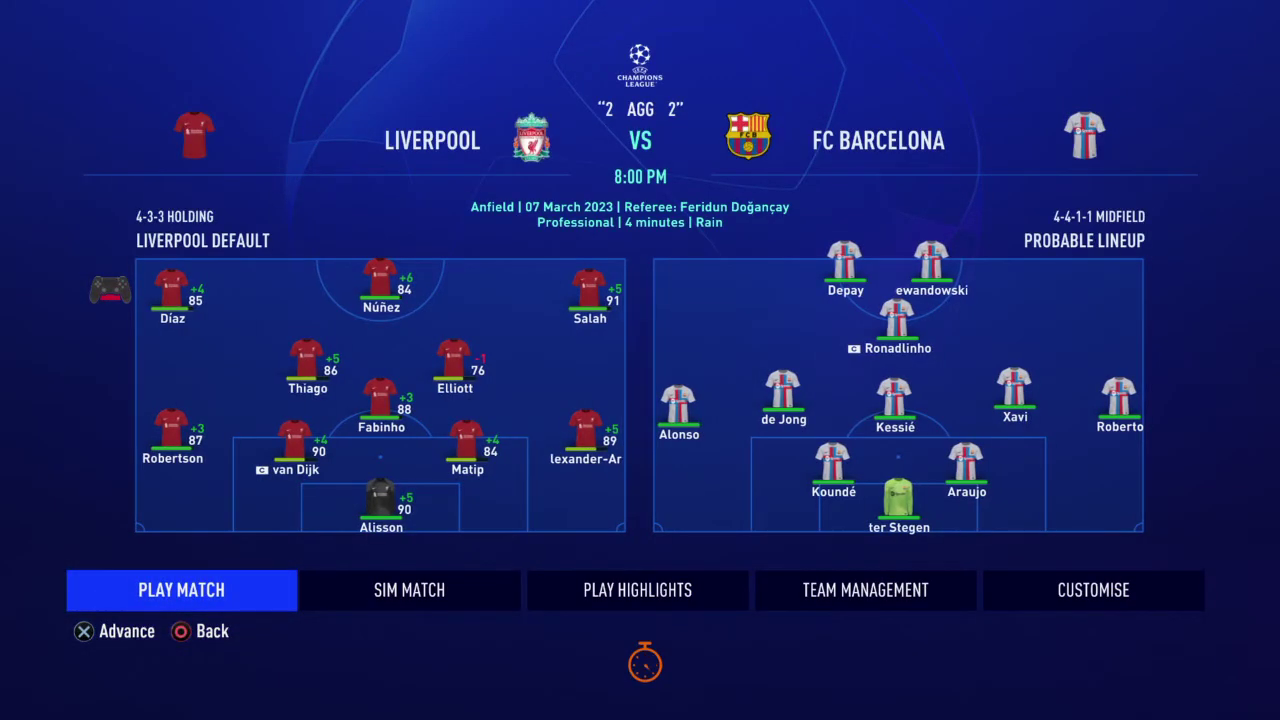
pyautogui.press('Right')
pyautogui.press('Return')
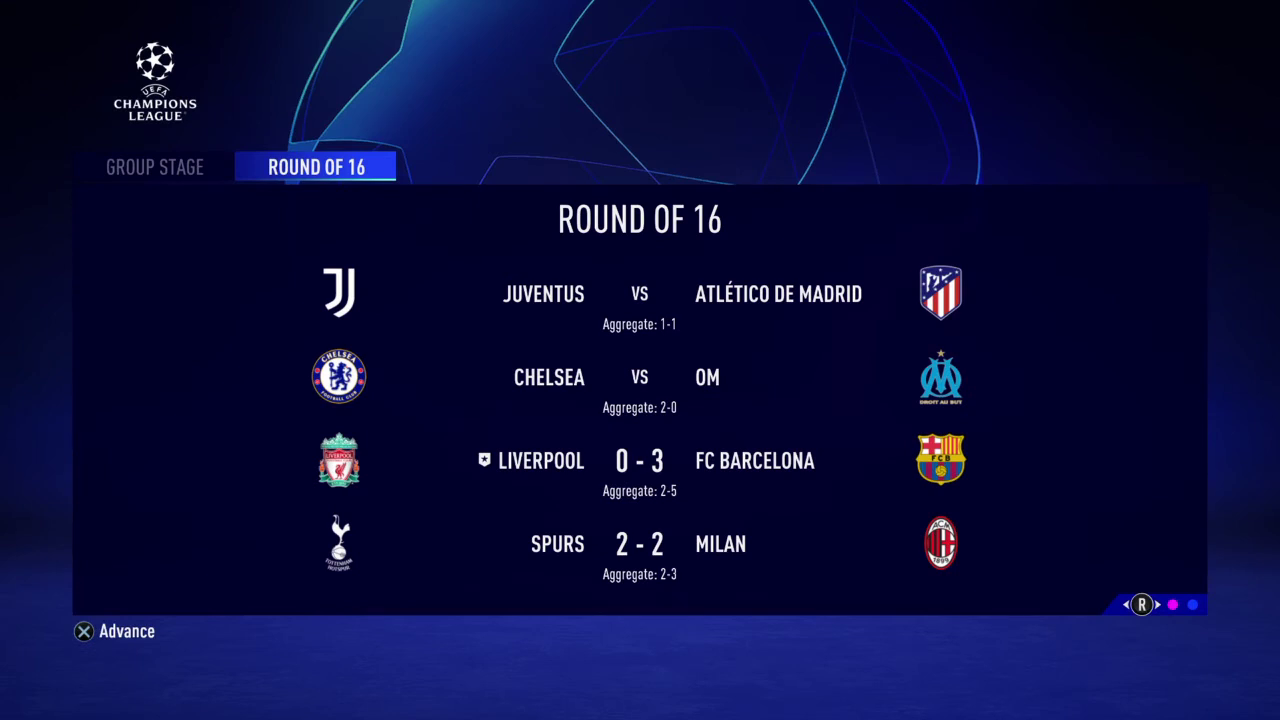
# Browse the Round of 16 result pages after the 0–3 Barcelona loss, then advance.
pyautogui.press('Right')
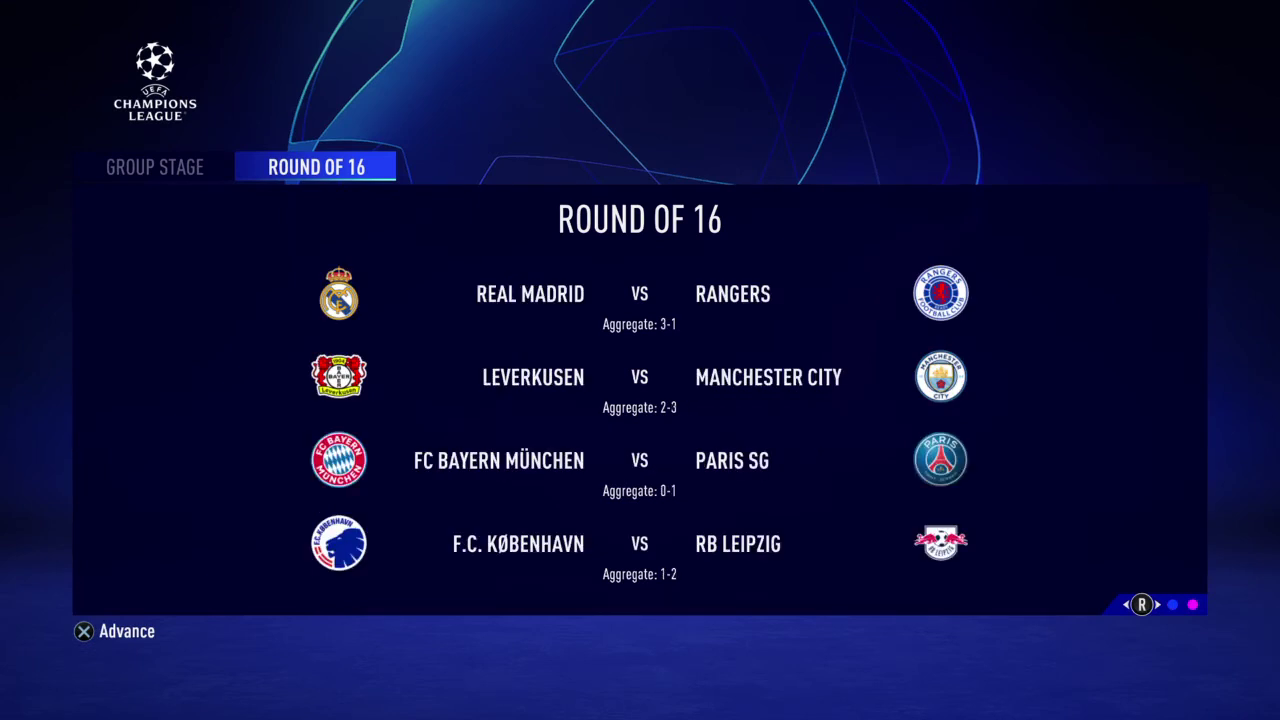
pyautogui.press('Left')
pyautogui.press('Right')
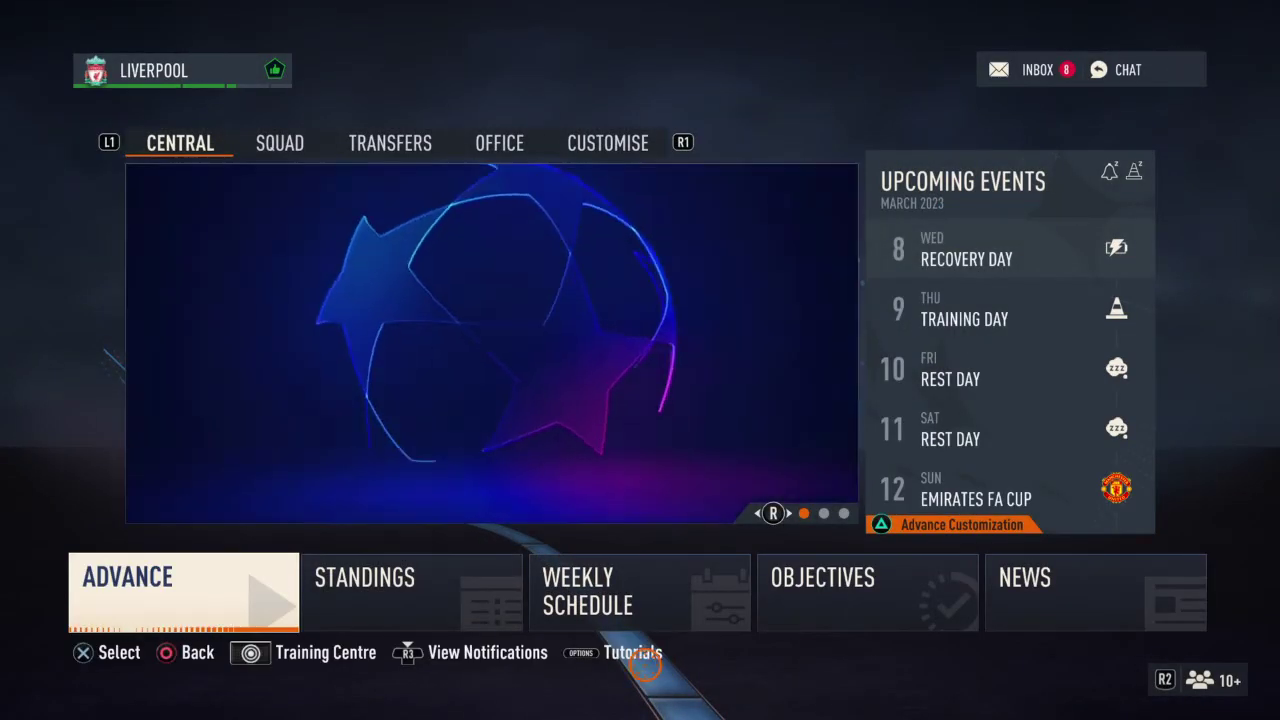
pyautogui.press('Return')
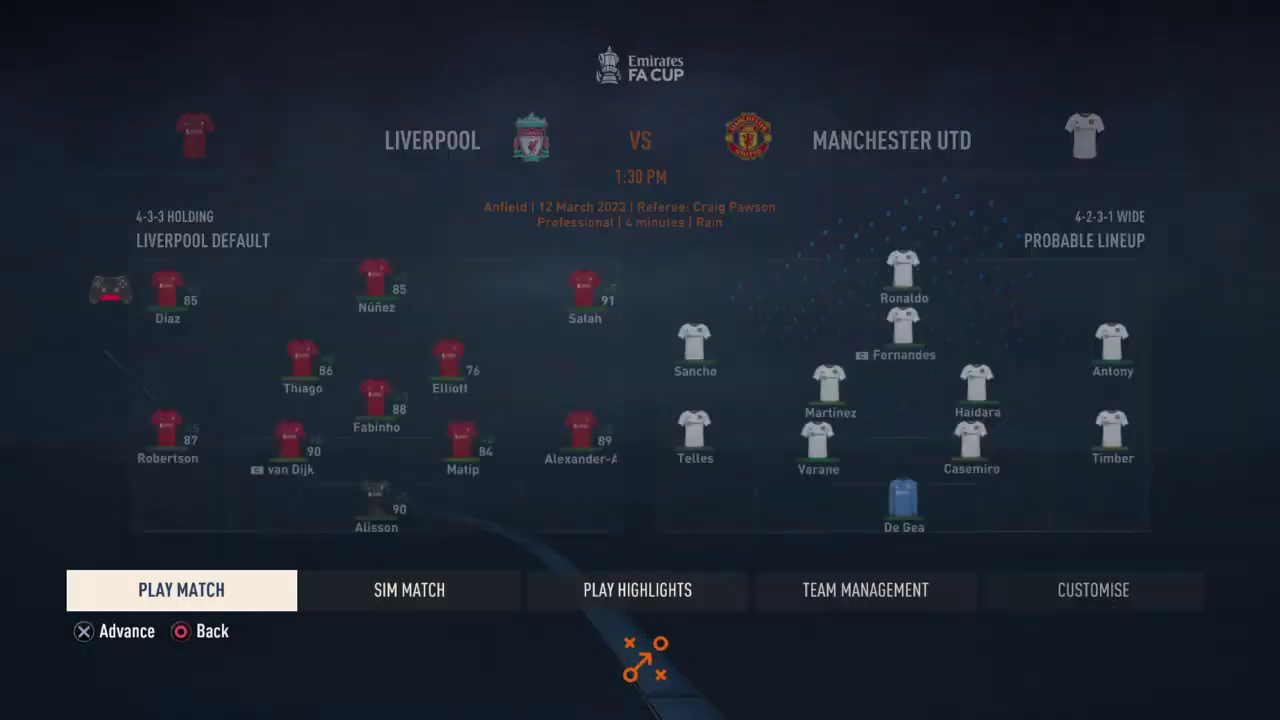
# Quick-sim the FA Cup tie against Manchester Utd and advance to 19 March.
pyautogui.press('Right')
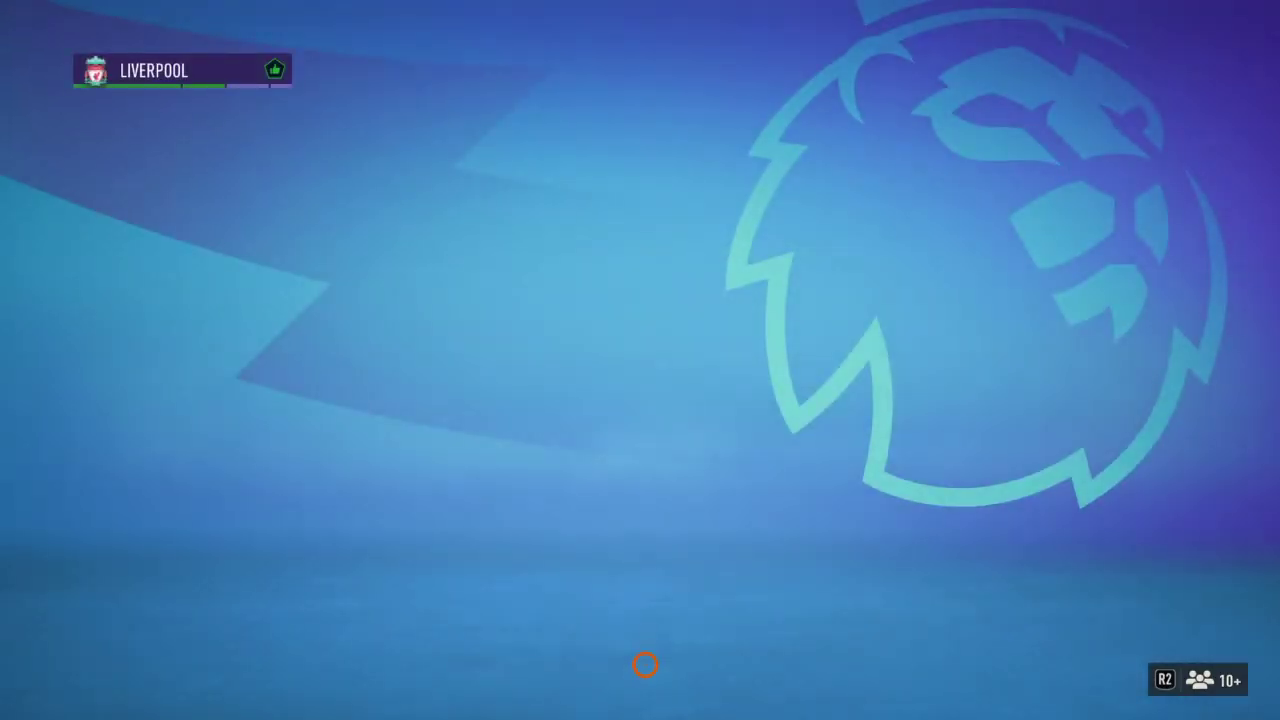
pyautogui.press('Return')
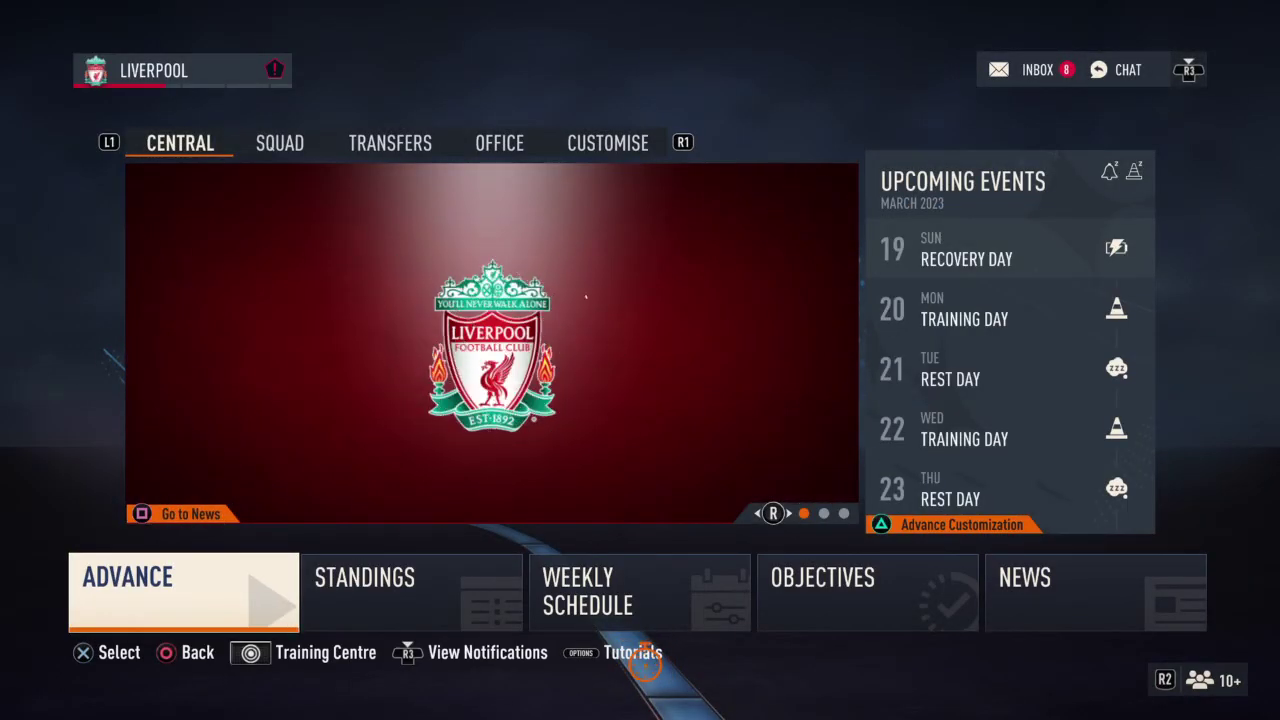
# Advance through late March, then browse the Squad, Transfers and Office sections.
pyautogui.press('Return')
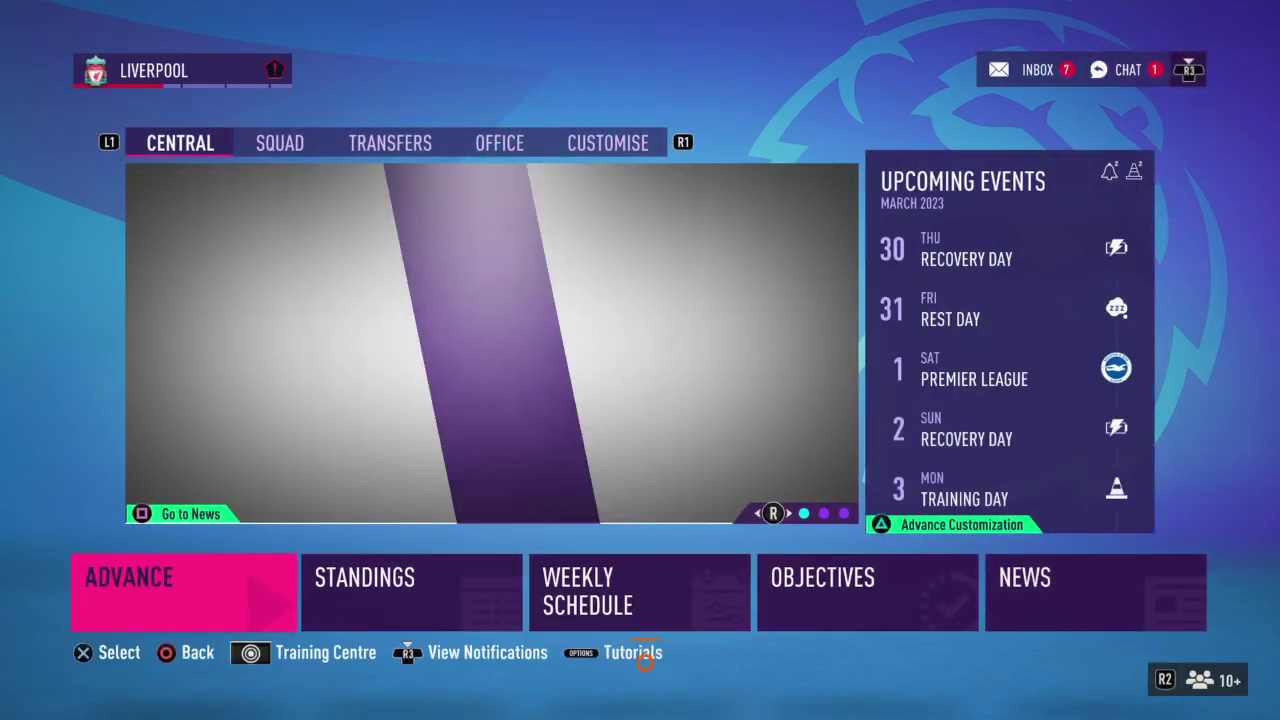
pyautogui.press('Right')
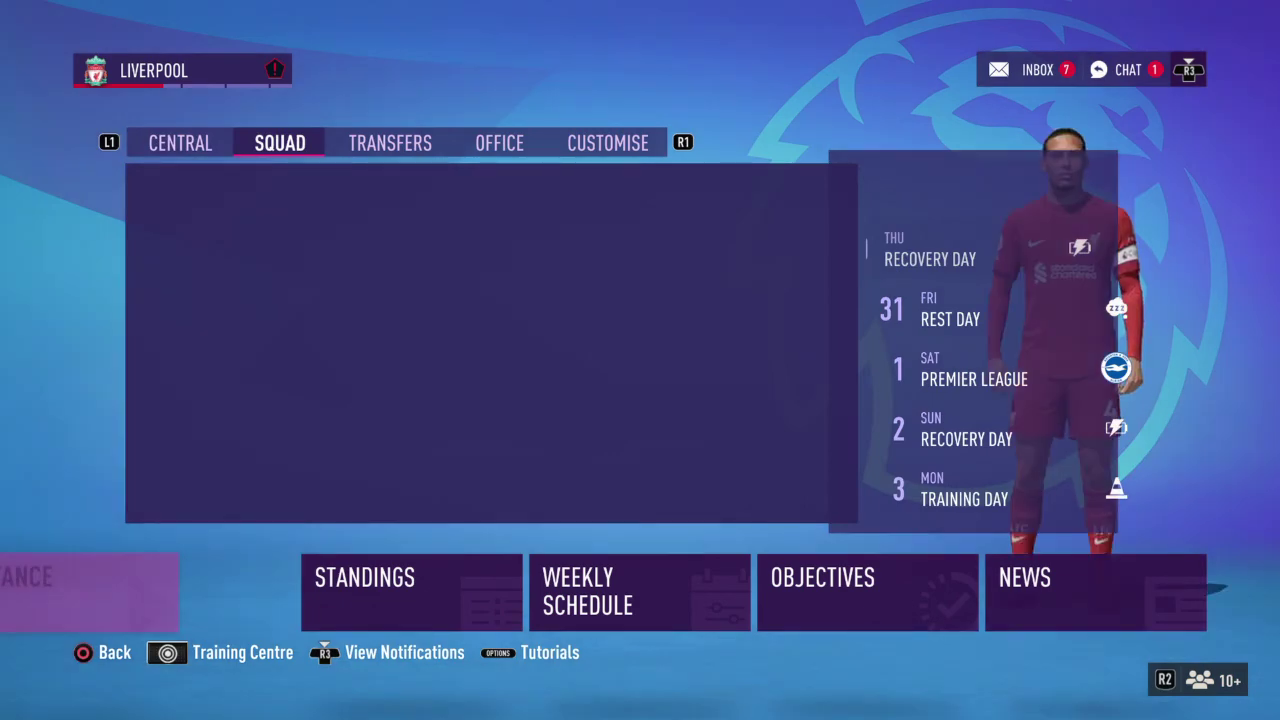
pyautogui.press('Right')
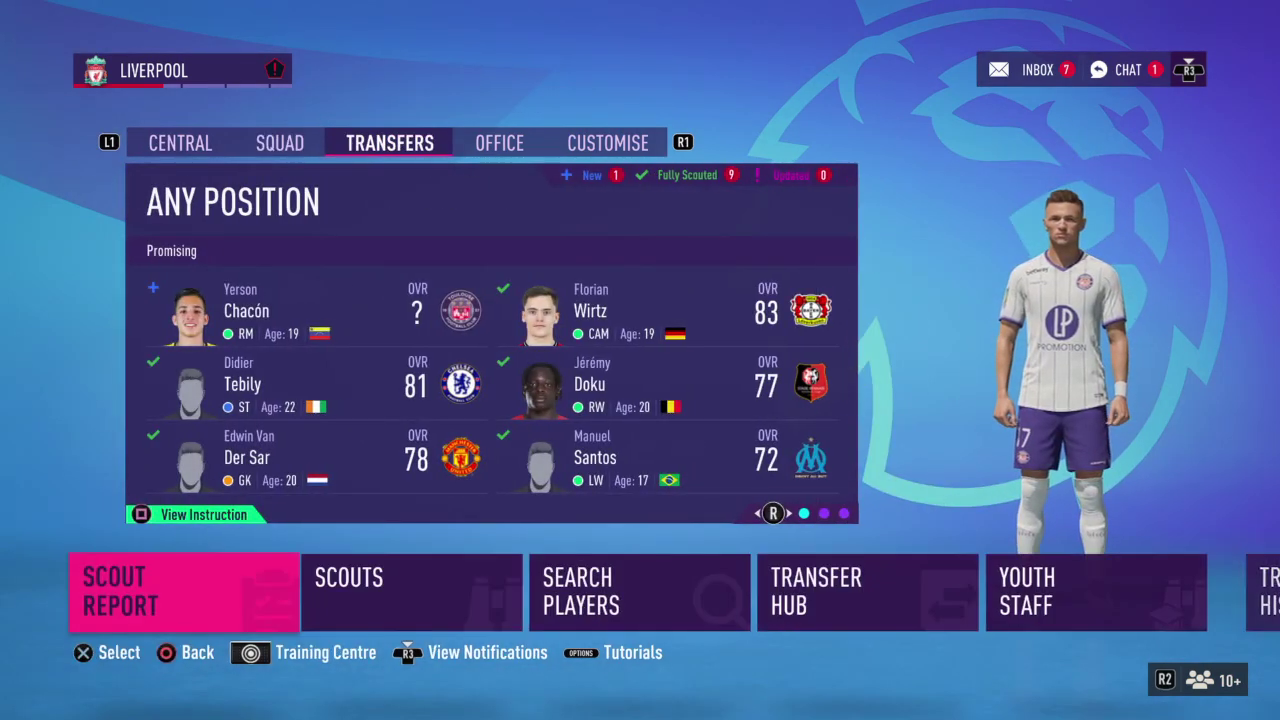
pyautogui.press('Right')
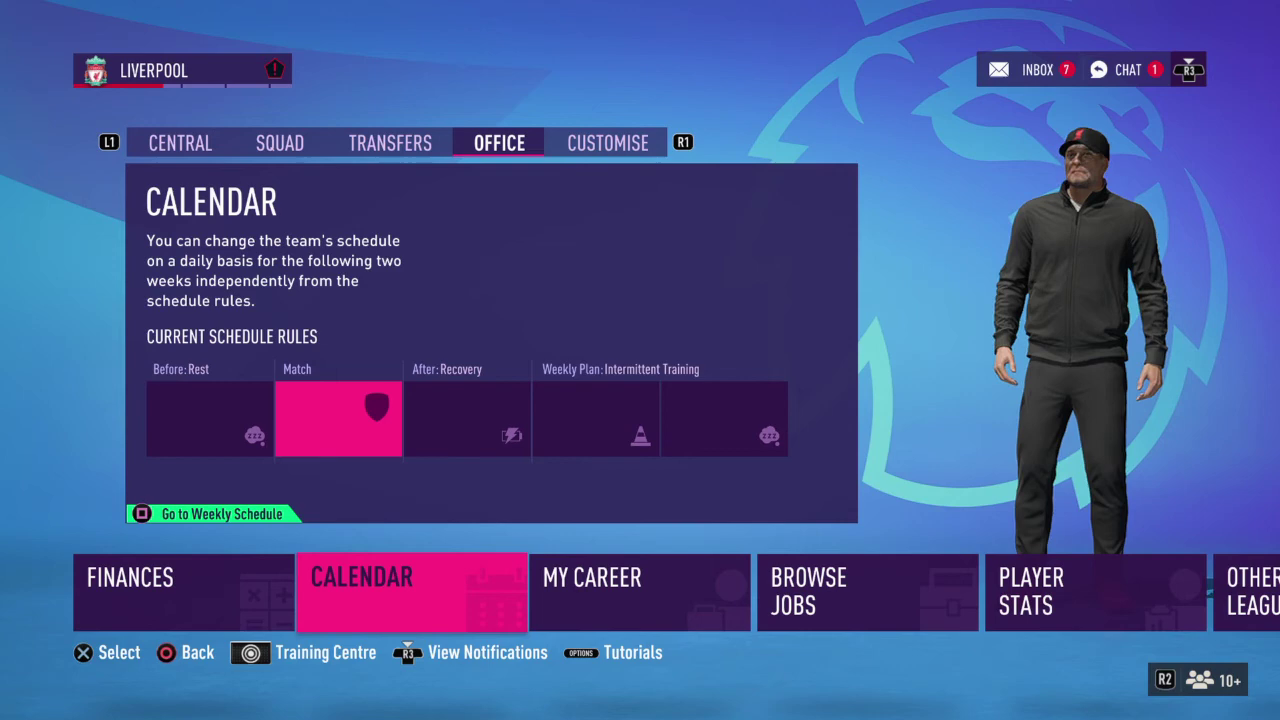
# Recheck Transfers, view the February 2023 calendar, and return to the Central overview.
pyautogui.press('Left')
pyautogui.press('Right')
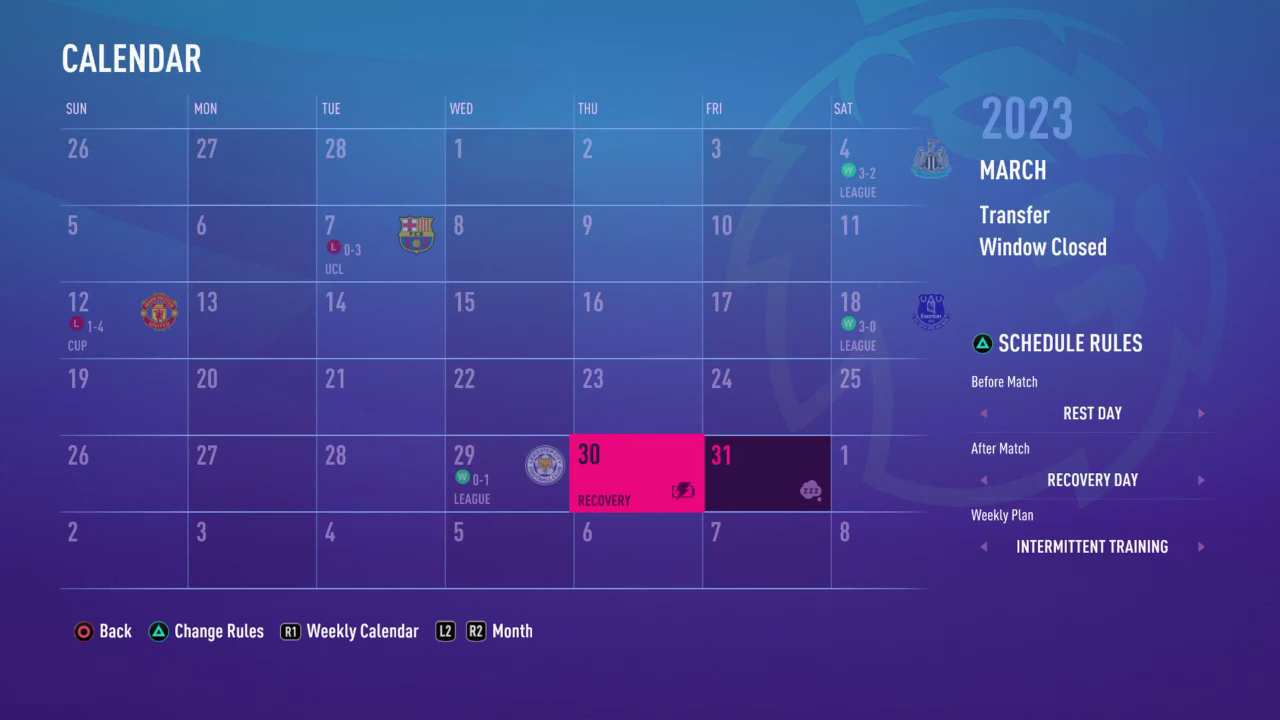
pyautogui.press('pageup')
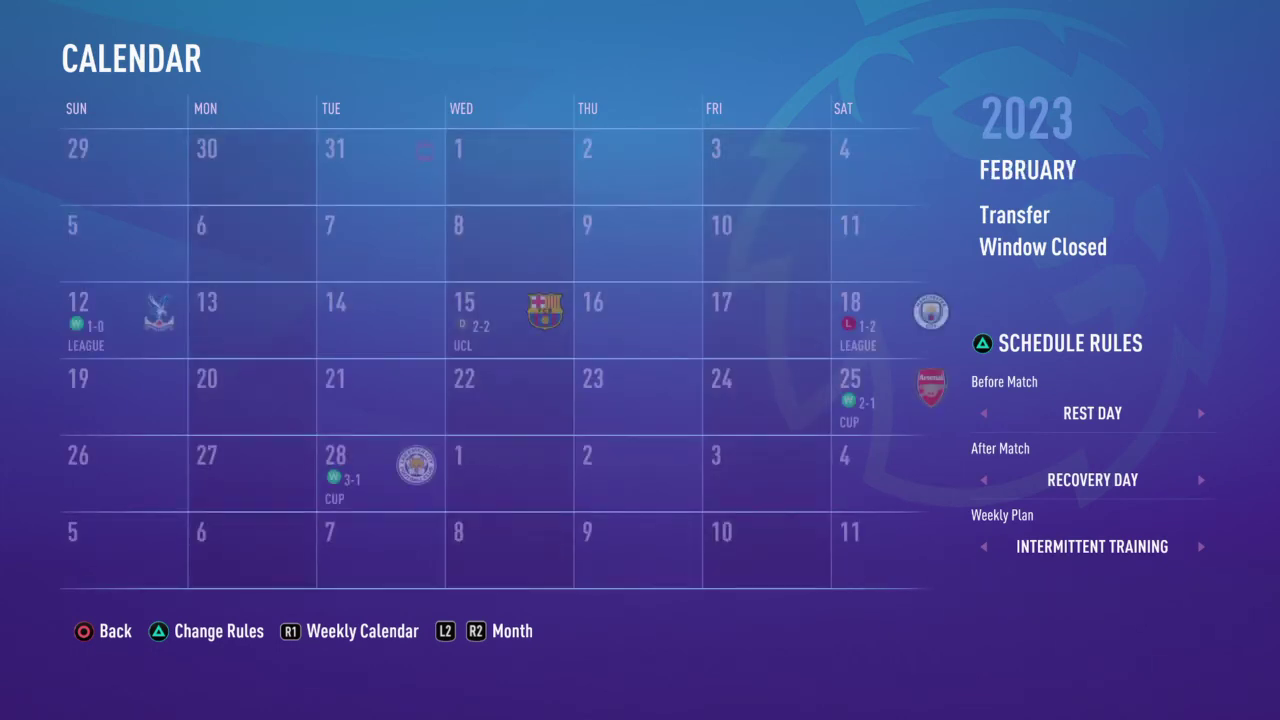
pyautogui.press('Escape')
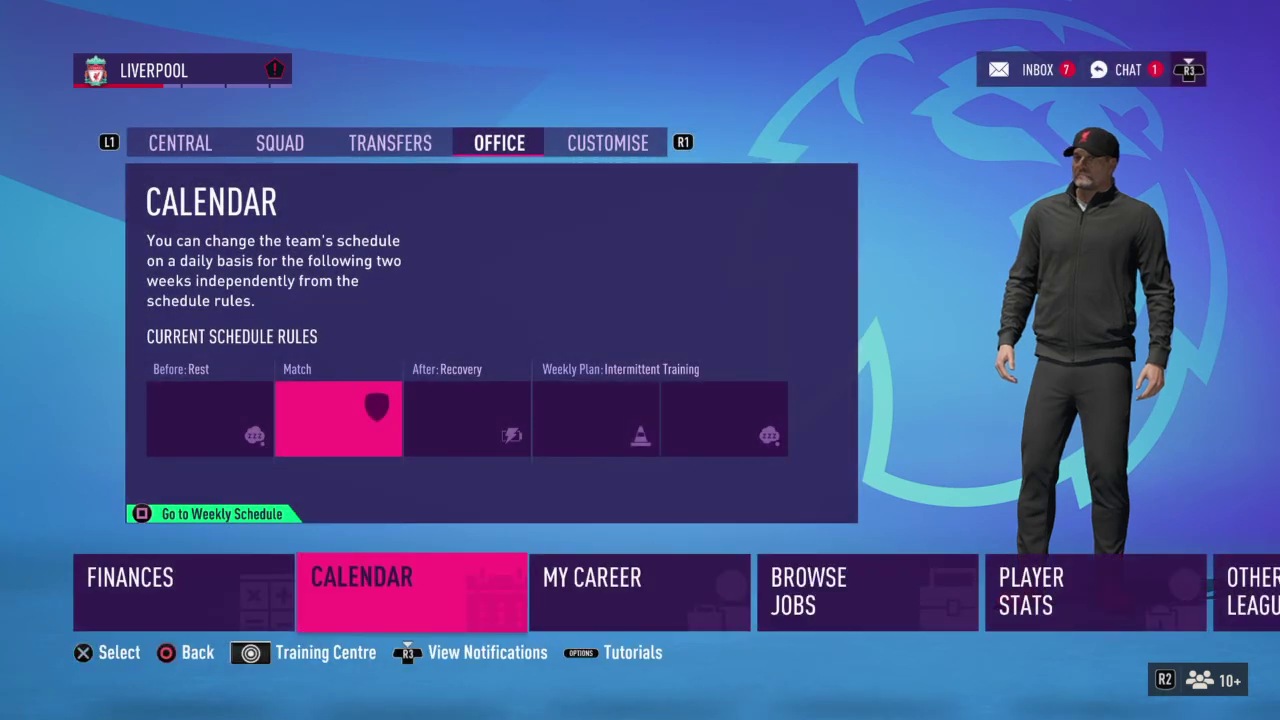
pyautogui.press('pageup')
pyautogui.press('pageup')
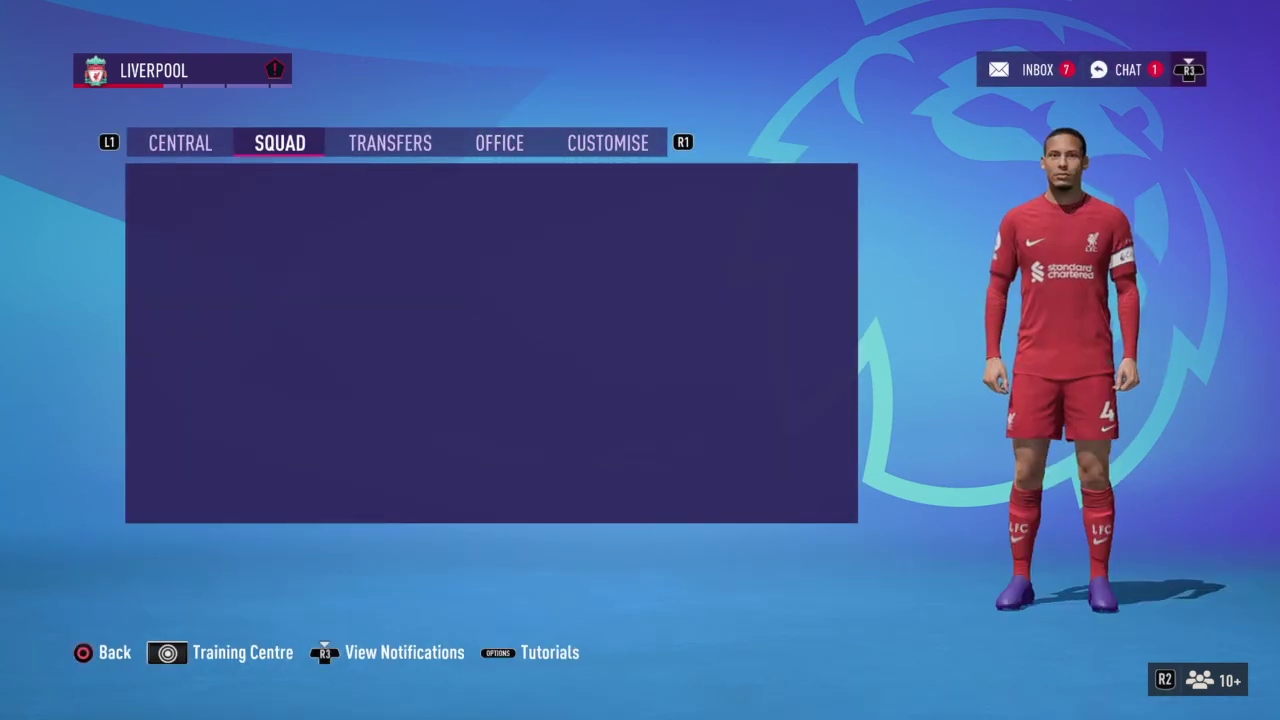
pyautogui.press('pageup')
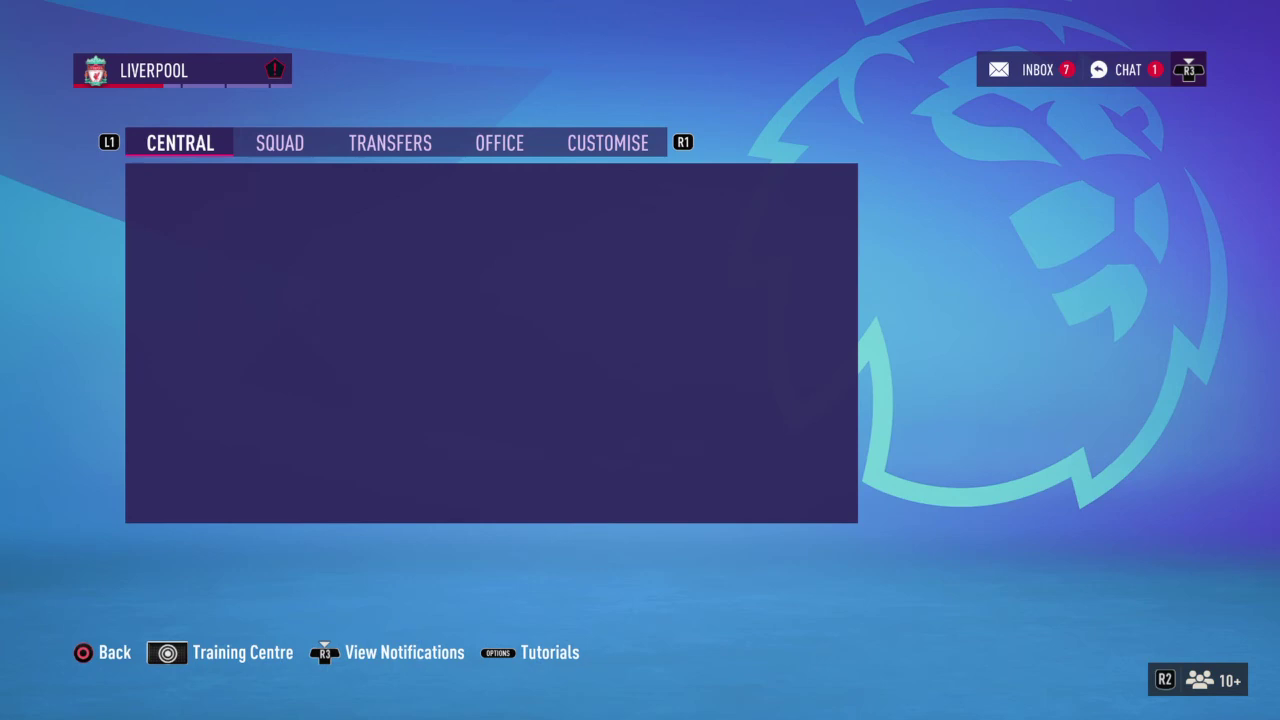
pyautogui.press('Right')
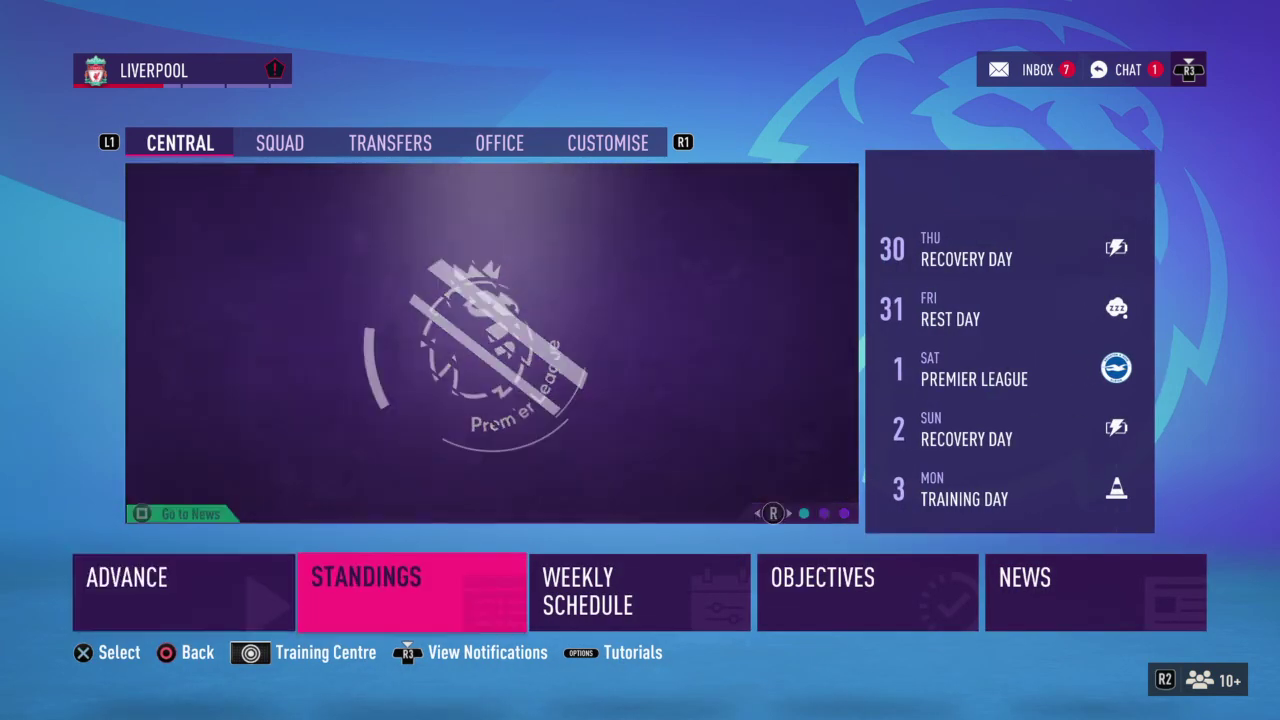
pyautogui.press('Right')
pyautogui.press('Right')
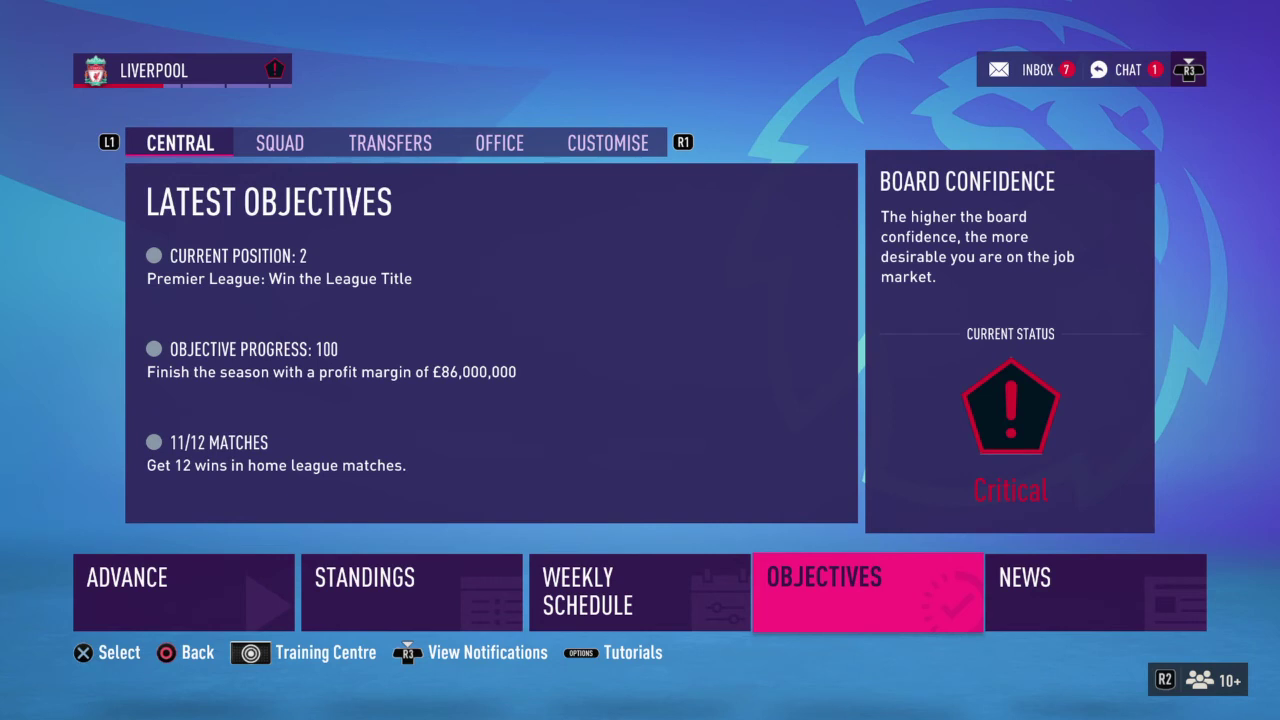
pyautogui.press('Left')
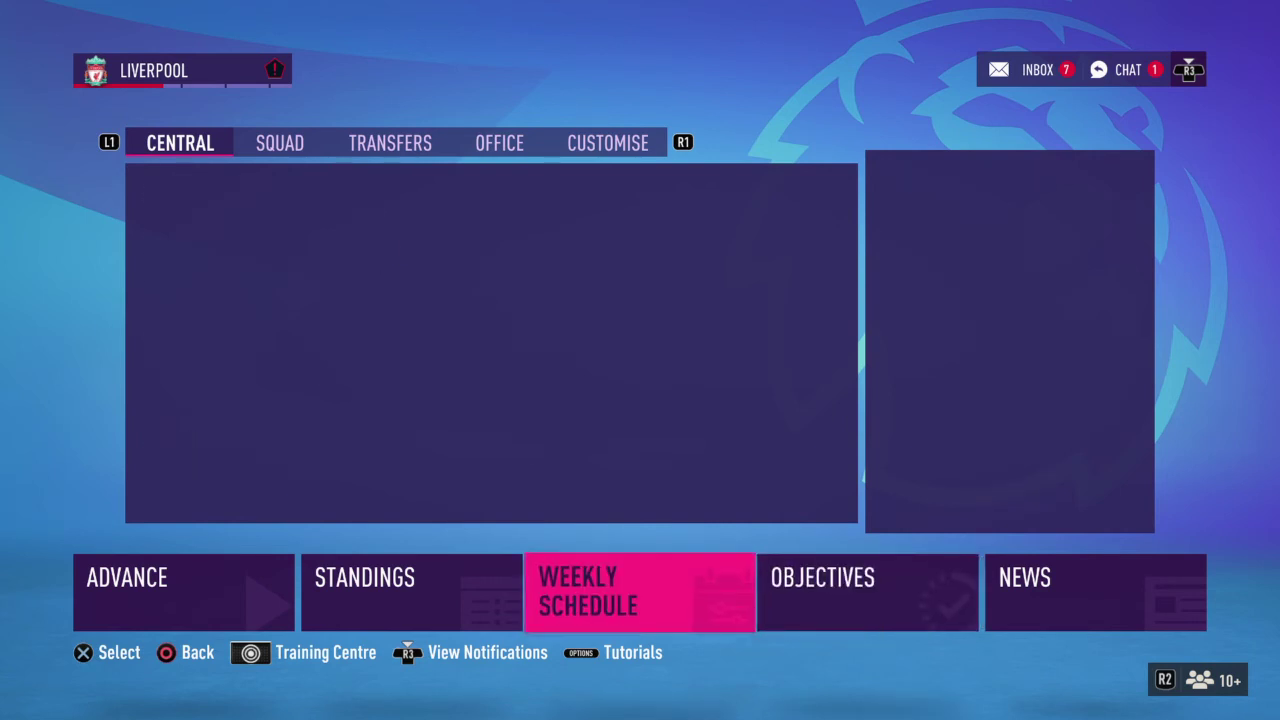
pyautogui.press('Left')
pyautogui.press('Left')
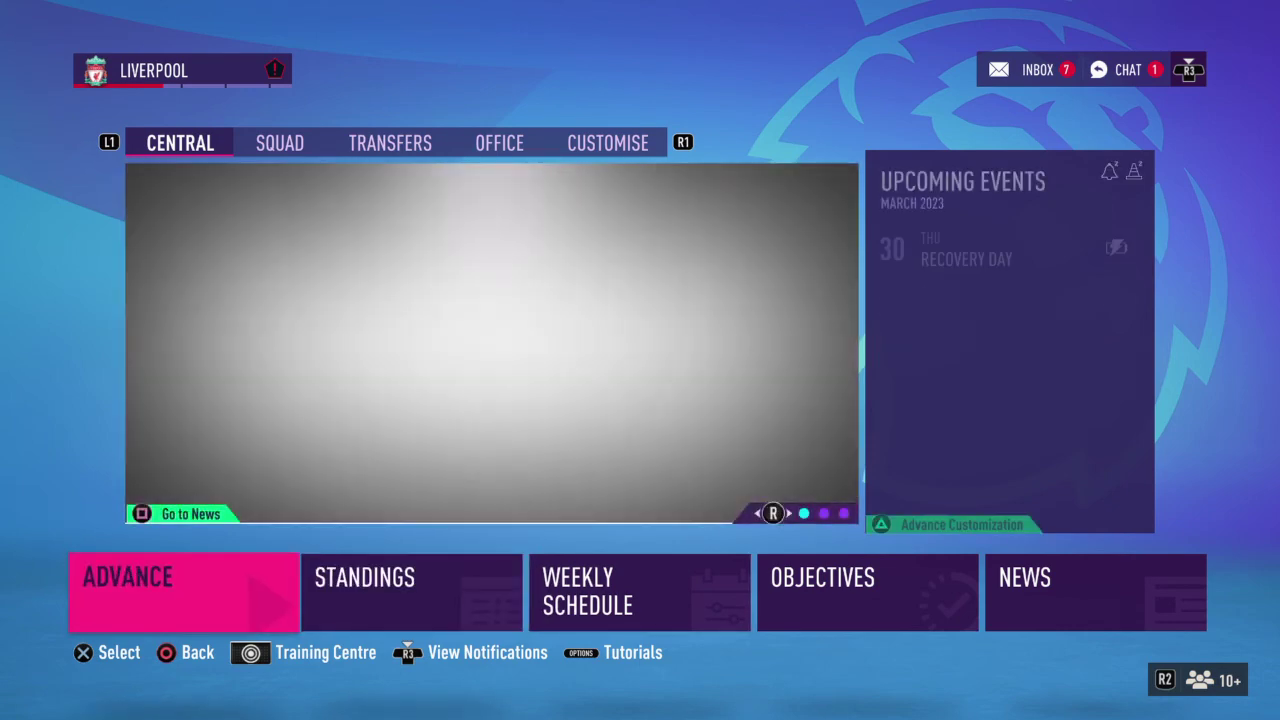
pyautogui.press('Return')
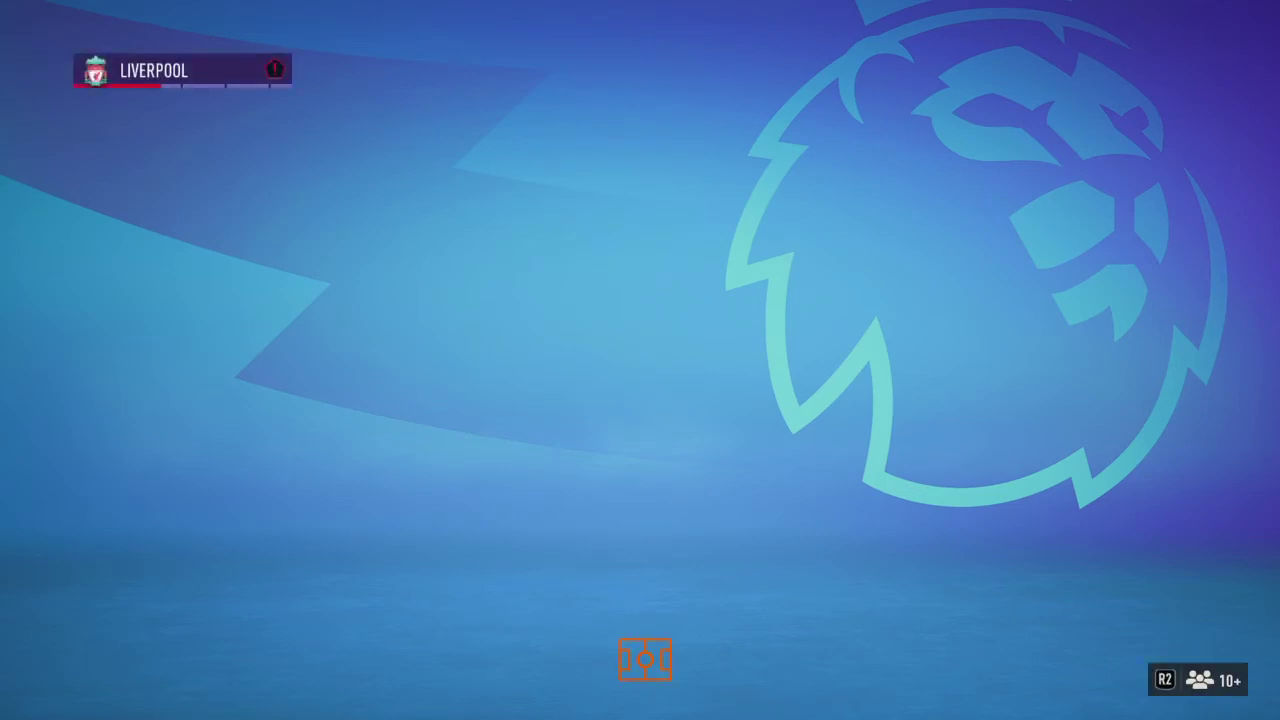
# Simulate Liverpool's schedule past the 8 April home league match against Brentford.
pyautogui.press('Return')
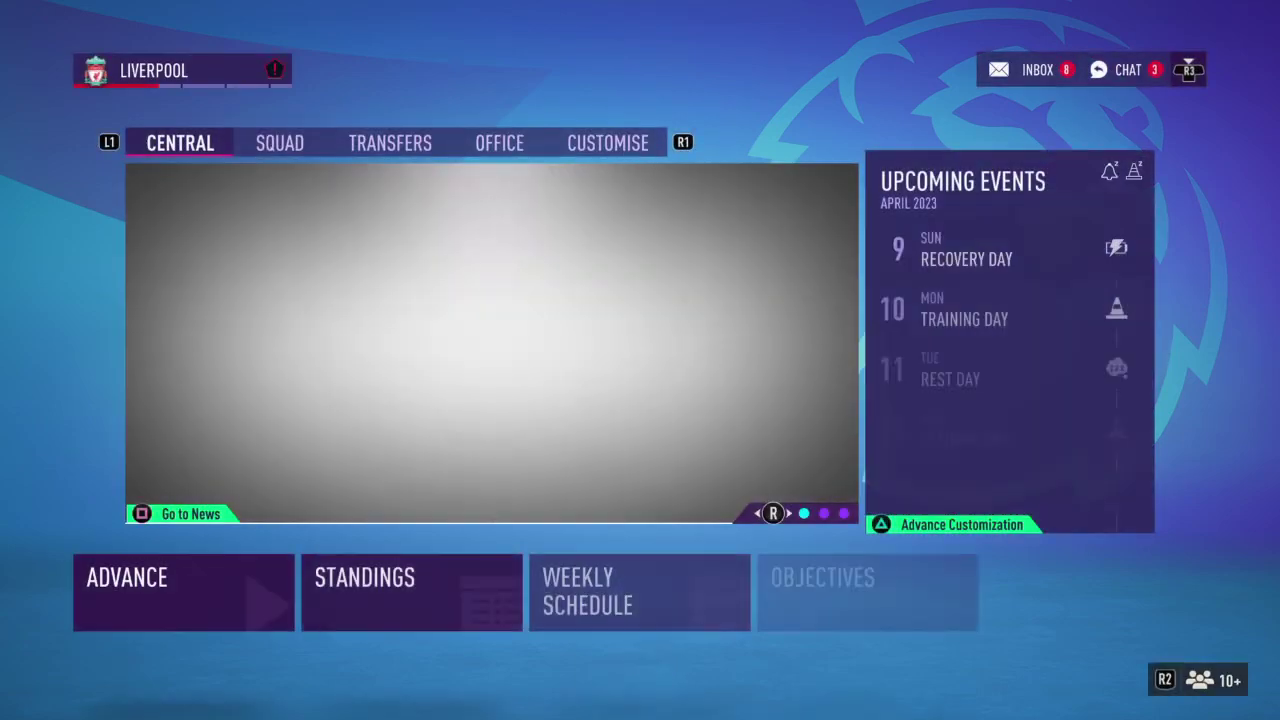
# Simulate on from 9 April until the board's 10 April contract termination email arrives.
pyautogui.press('Return')
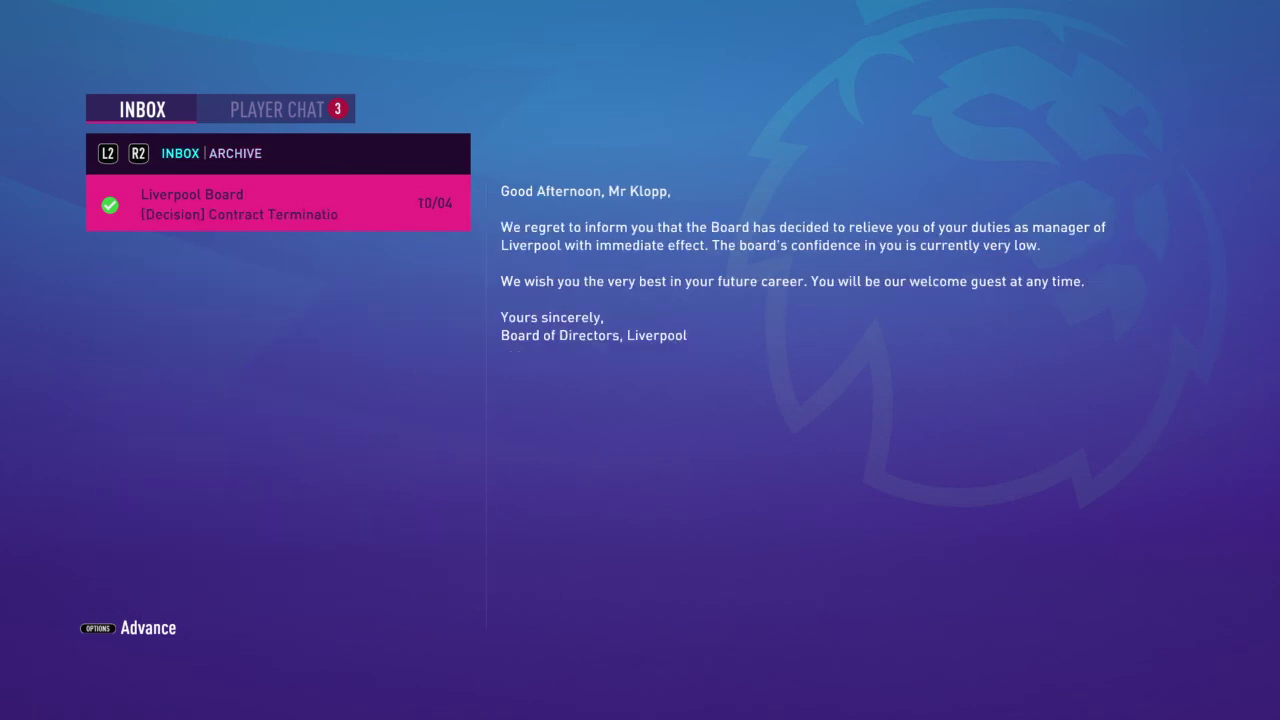
pyautogui.press('pagedown')
pyautogui.press('pageup')
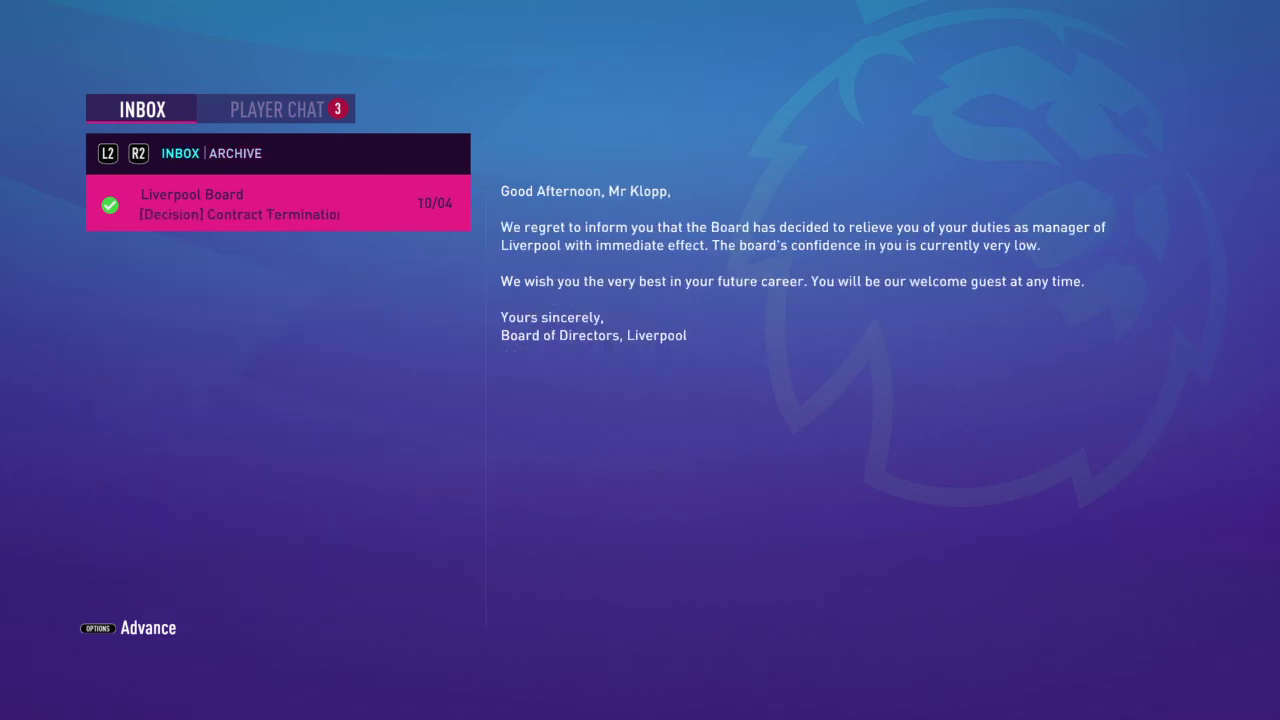